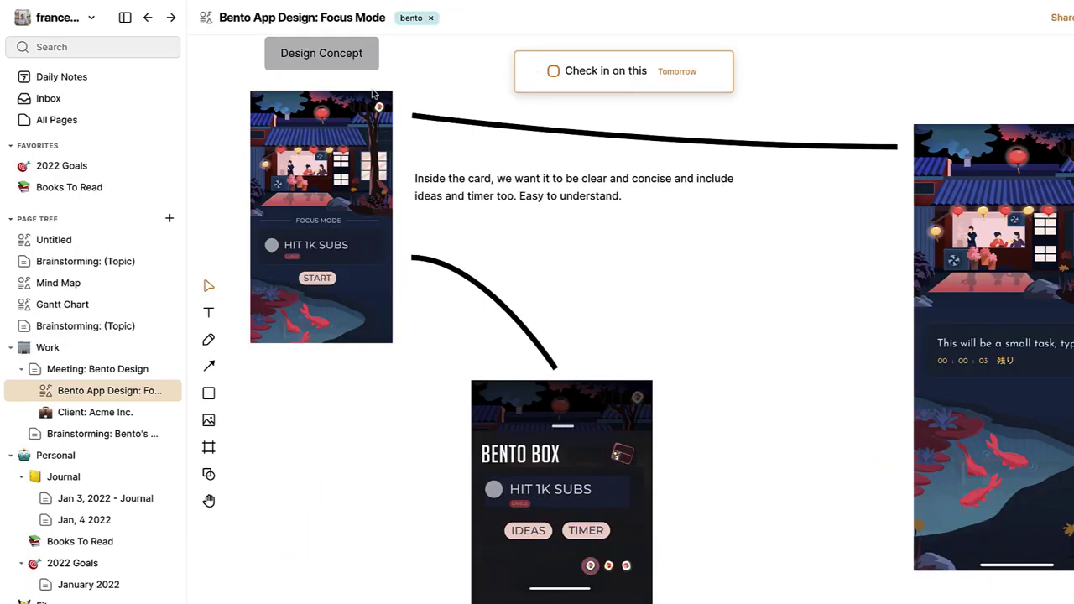
Step: Show Saturday, Jan 8, 2022 in Daily Notes, where the Check in on this task is due
{"action": "left_click", "coordinate": [142, 83]}
{"action": "left_click", "coordinate": [882, 16]}
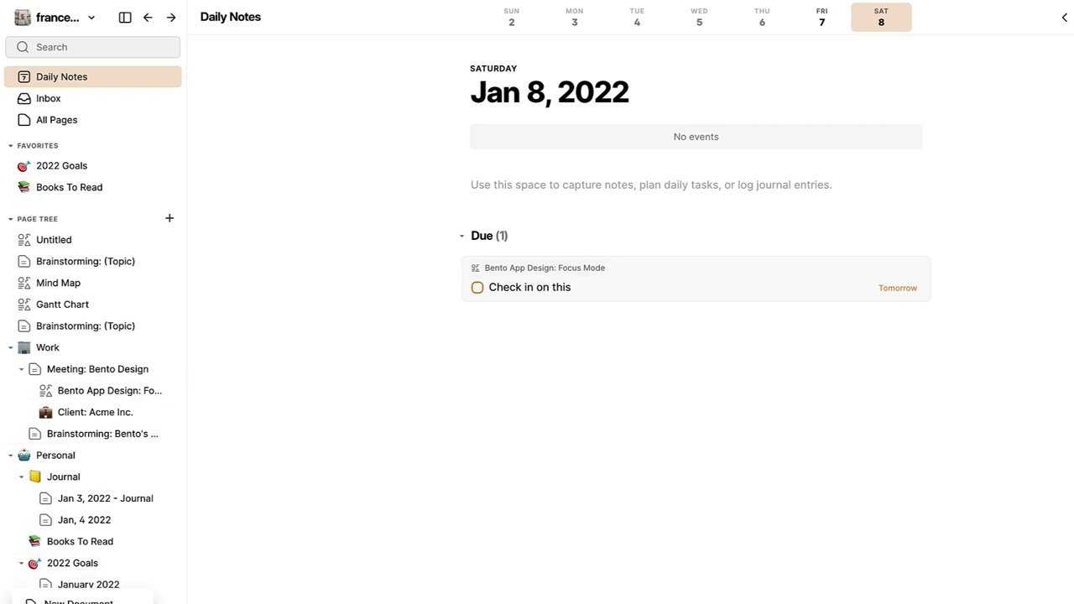
Step: Filter the template gallery to Surface templates and scroll through them
{"action": "left_click", "coordinate": [78, 601]}
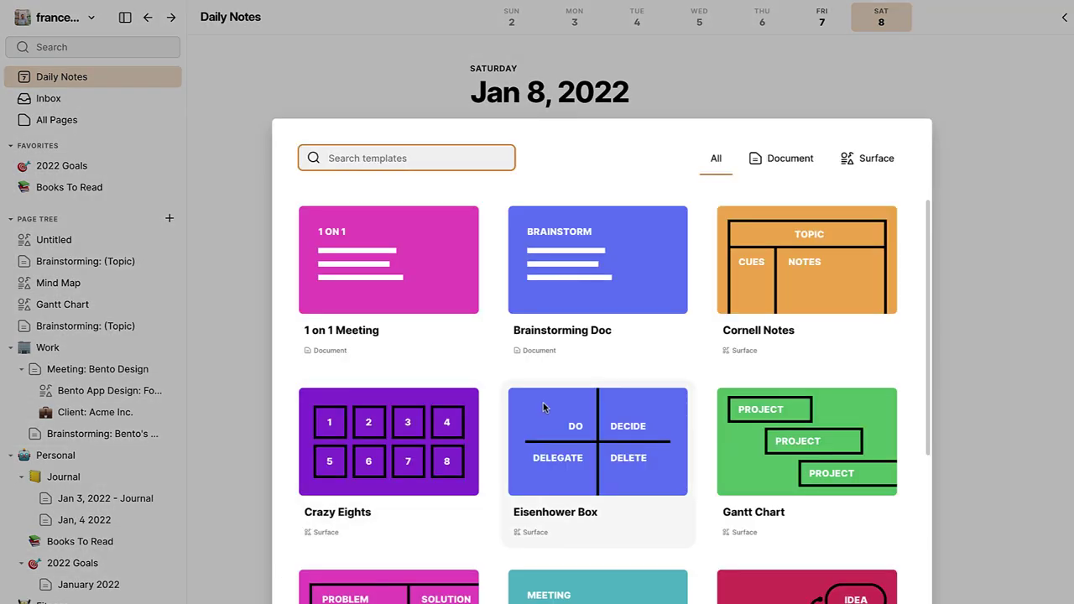
{"action": "left_click", "coordinate": [886, 164]}
{"action": "scroll", "coordinate": [527, 348], "scroll_direction": "down", "scroll_amount": 3}
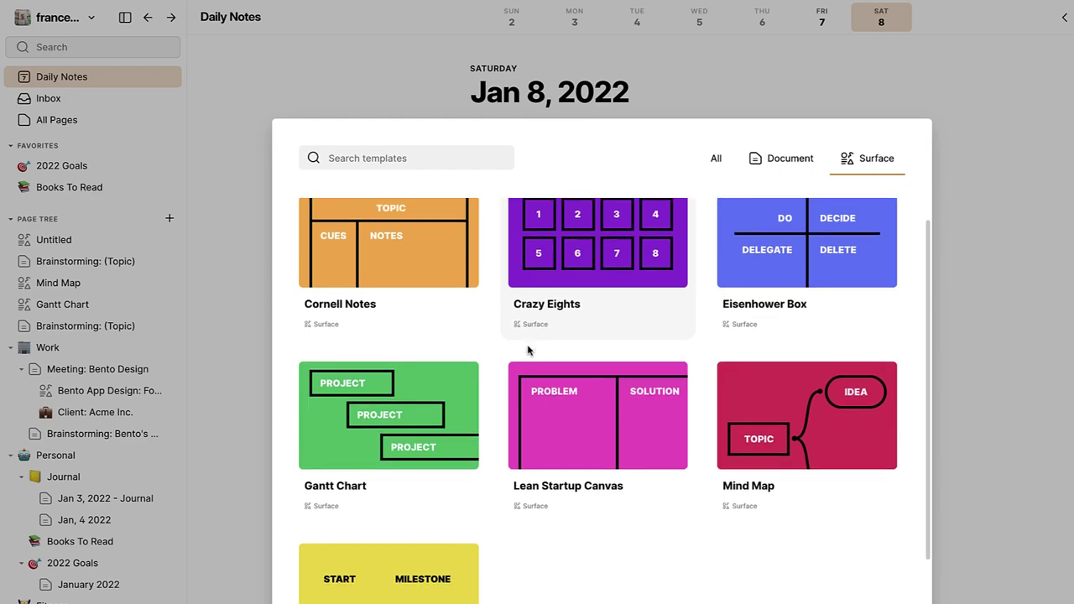
{"action": "scroll", "coordinate": [403, 350], "scroll_direction": "up", "scroll_amount": 3}
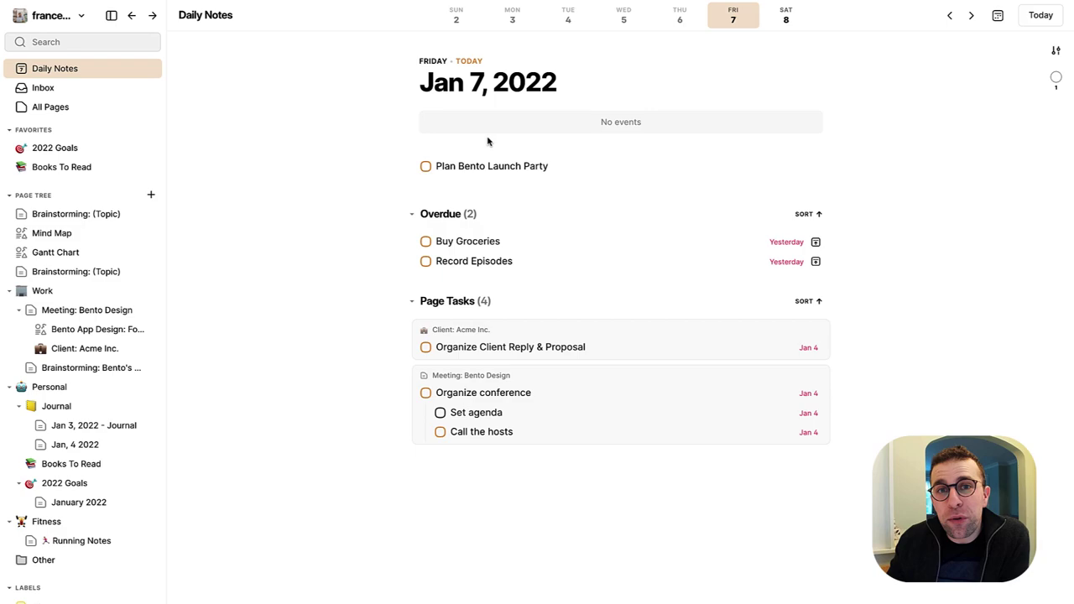
{"action": "left_click", "coordinate": [784, 17]}
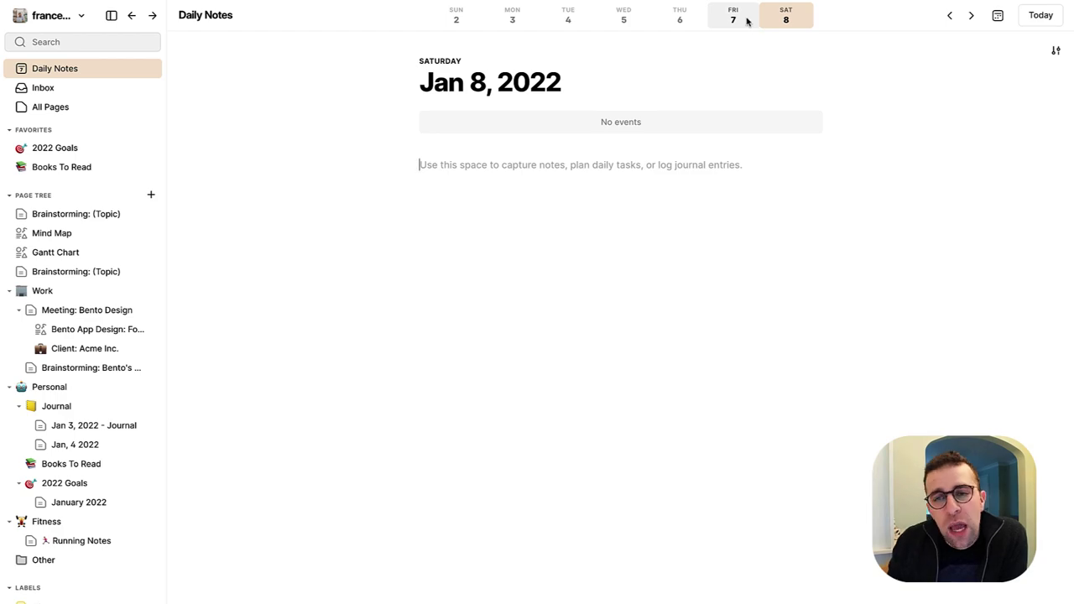
{"action": "left_click", "coordinate": [744, 21]}
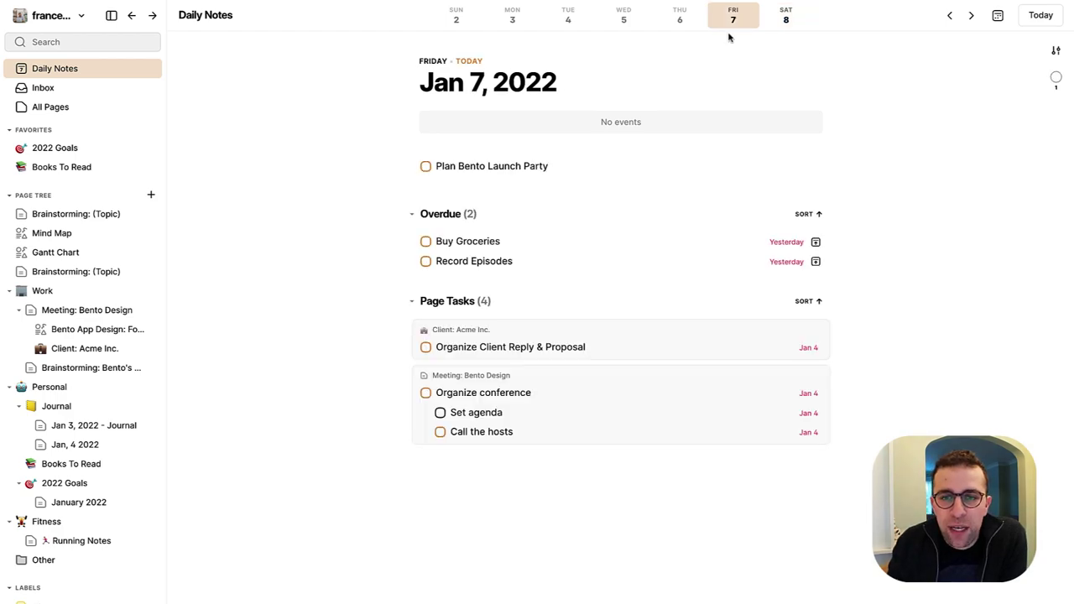
{"action": "left_click", "coordinate": [682, 22]}
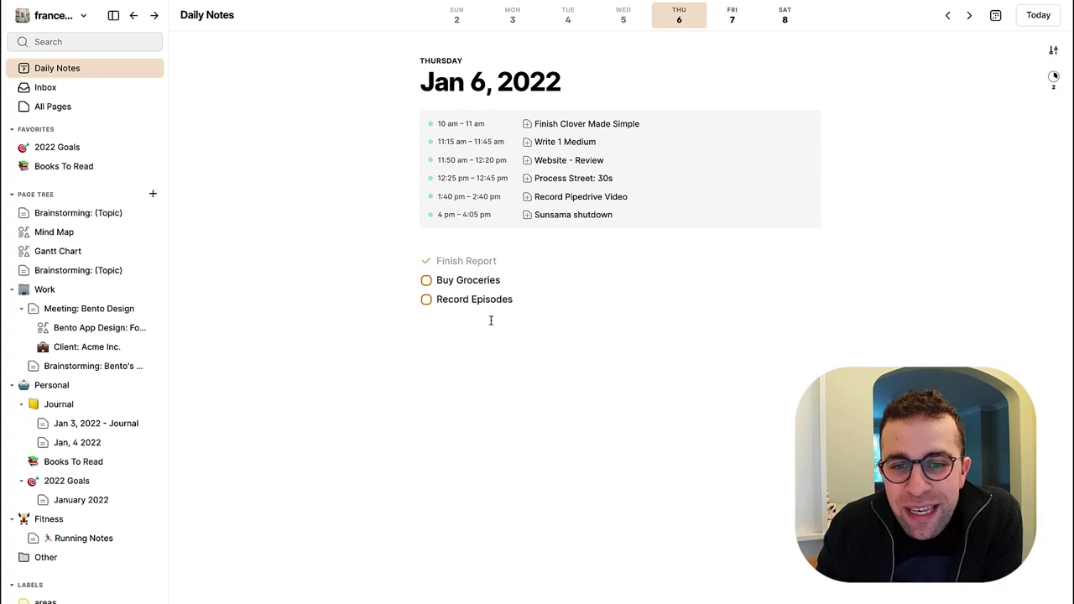
{"action": "left_click", "coordinate": [732, 15]}
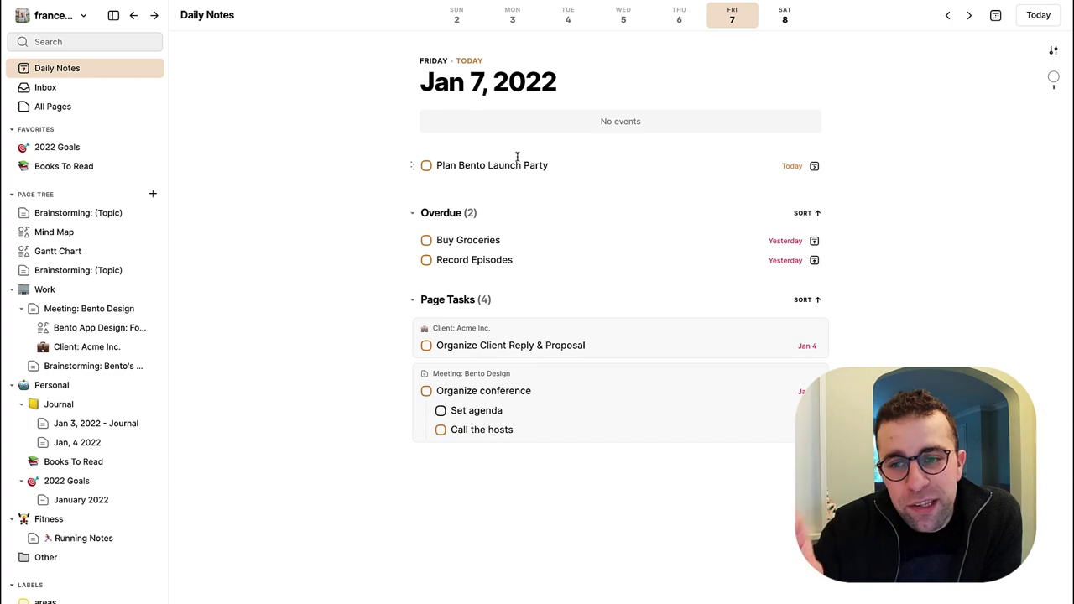
Step: Collapse Overdue and Page Tasks, then dismiss Plan Bento Launch Party's Move to date picker unchanged
{"action": "left_click", "coordinate": [413, 212]}
{"action": "left_click", "coordinate": [413, 244]}
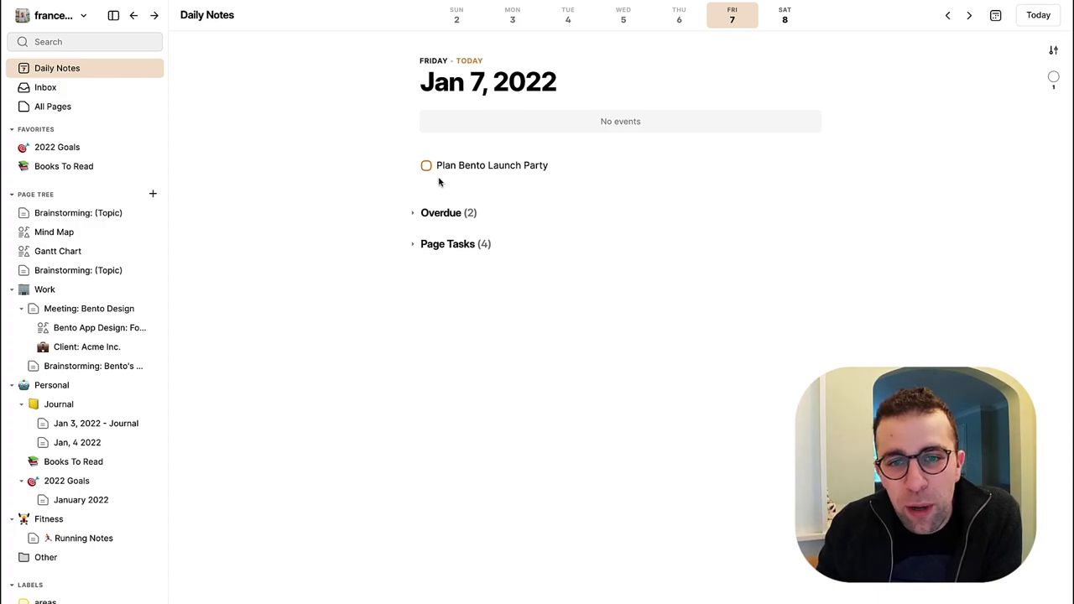
{"action": "mouse_move", "coordinate": [810, 165]}
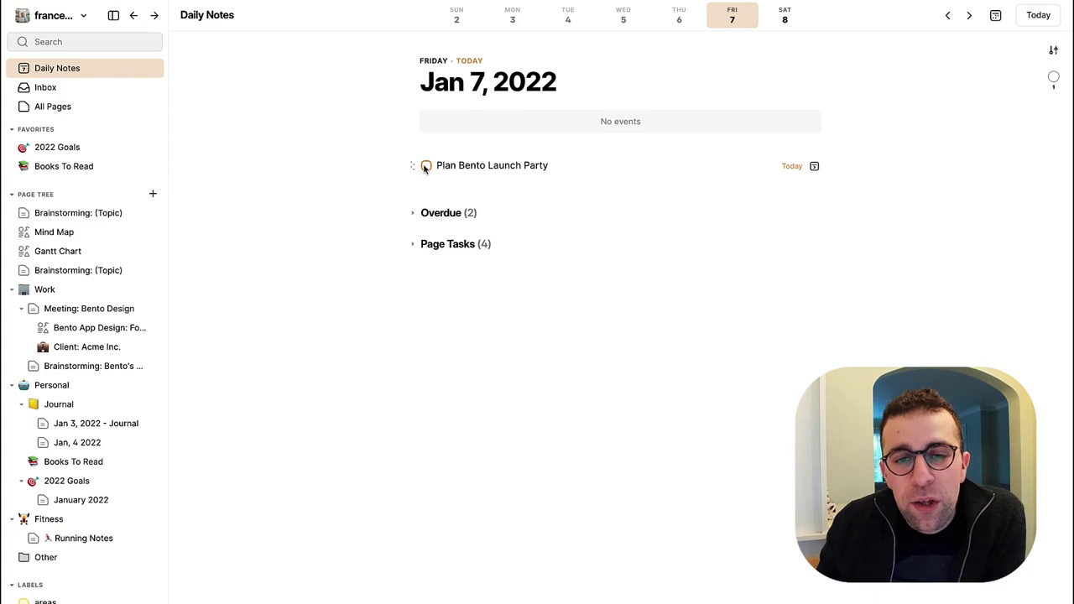
{"action": "left_click", "coordinate": [792, 167]}
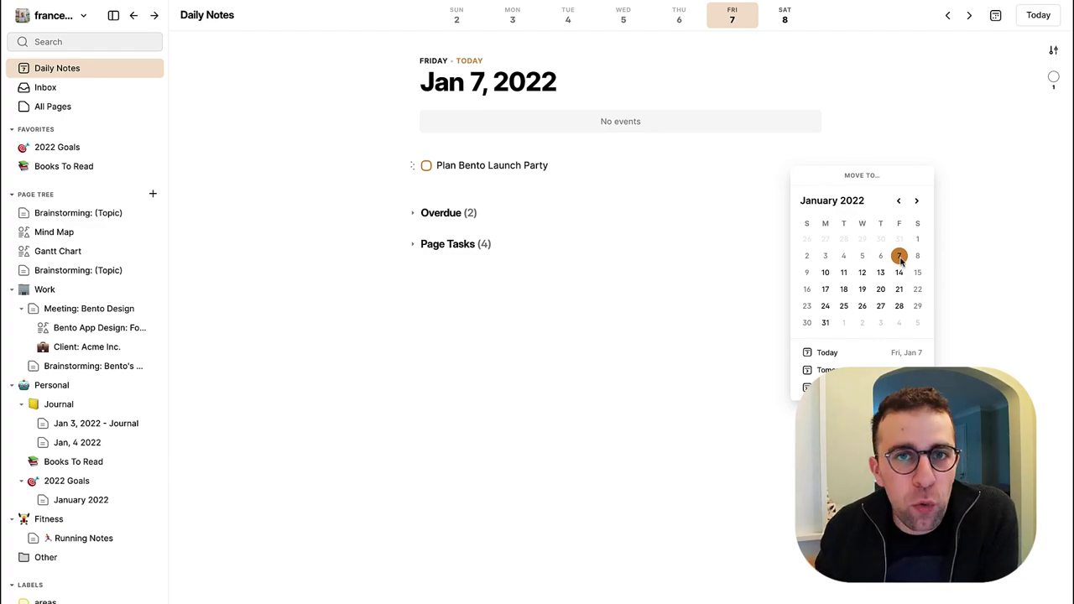
{"action": "left_click", "coordinate": [895, 137]}
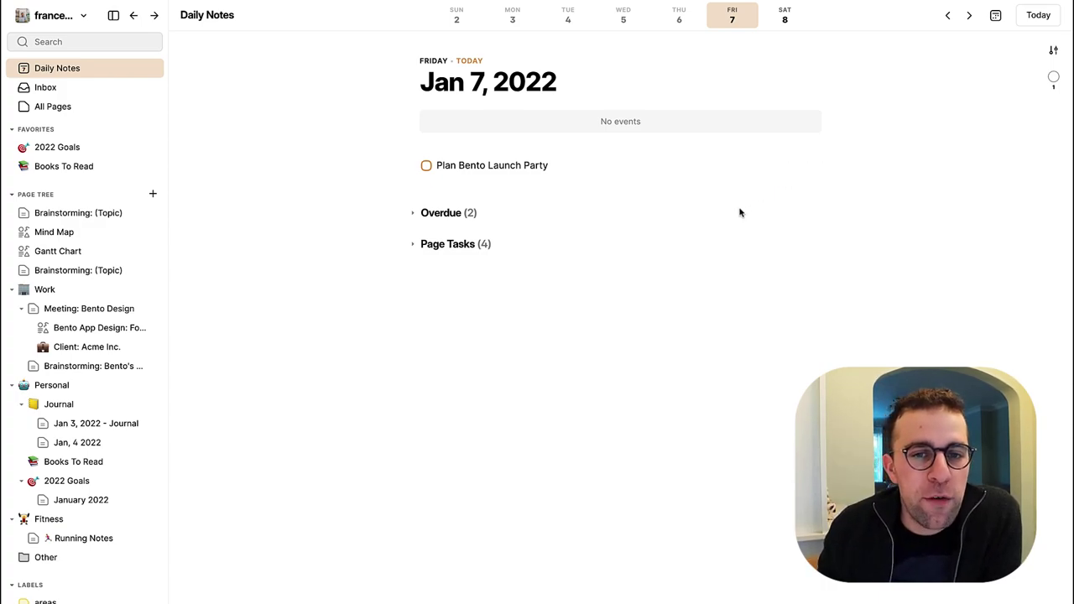
Step: Move overdue Buy Groceries and Record Episodes to today, then re-expand Page Tasks
{"action": "left_click", "coordinate": [412, 215]}
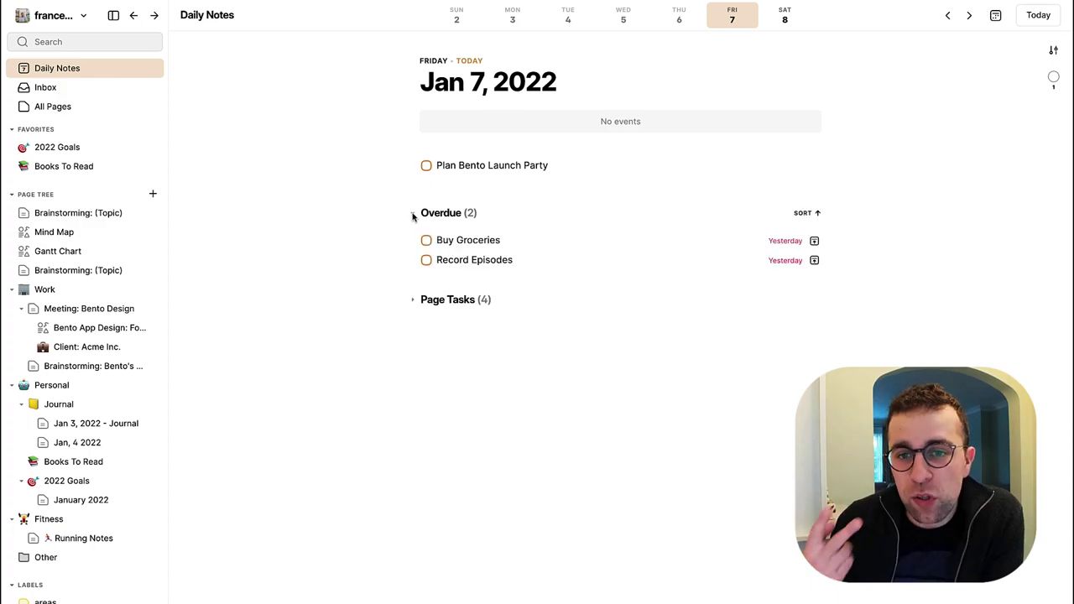
{"action": "left_click", "coordinate": [814, 242]}
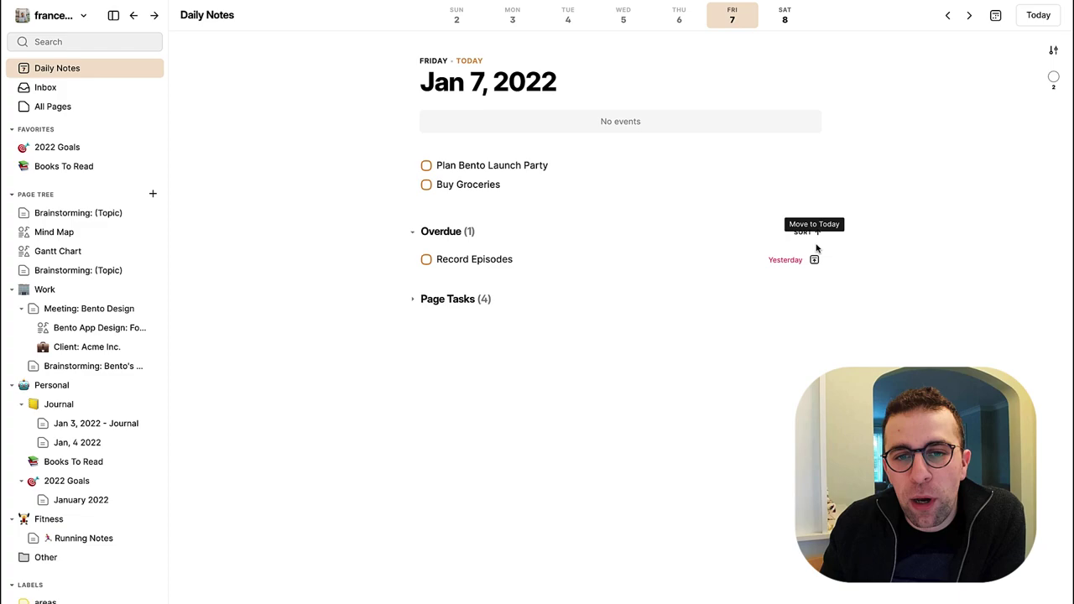
{"action": "left_click", "coordinate": [814, 259]}
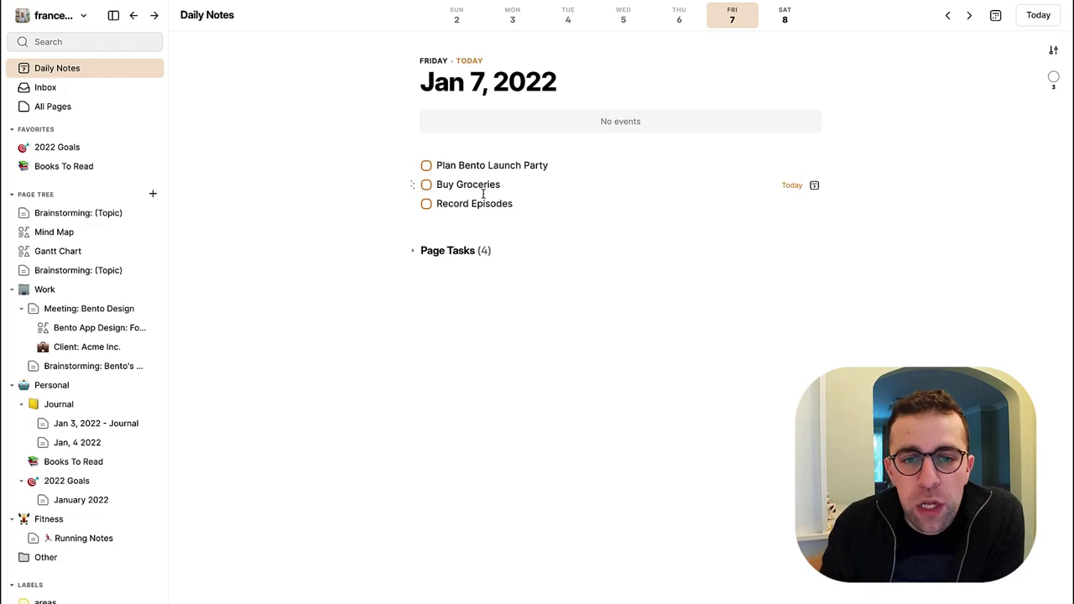
{"action": "left_click", "coordinate": [413, 251]}
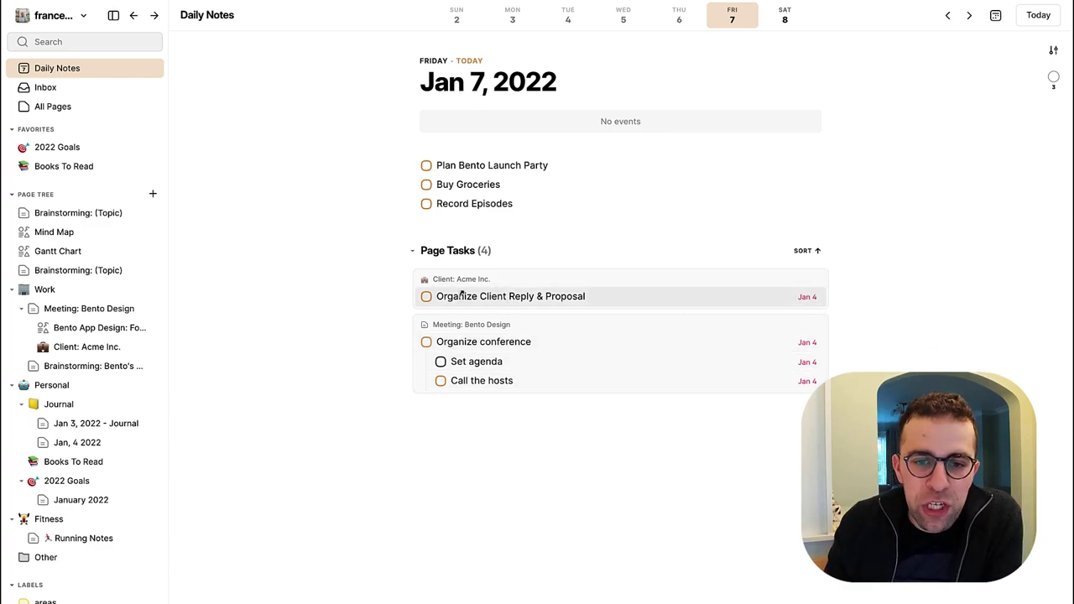
Step: Open Meeting: Bento Design and add an empty line below Call the hosts
{"action": "left_click", "coordinate": [467, 328]}
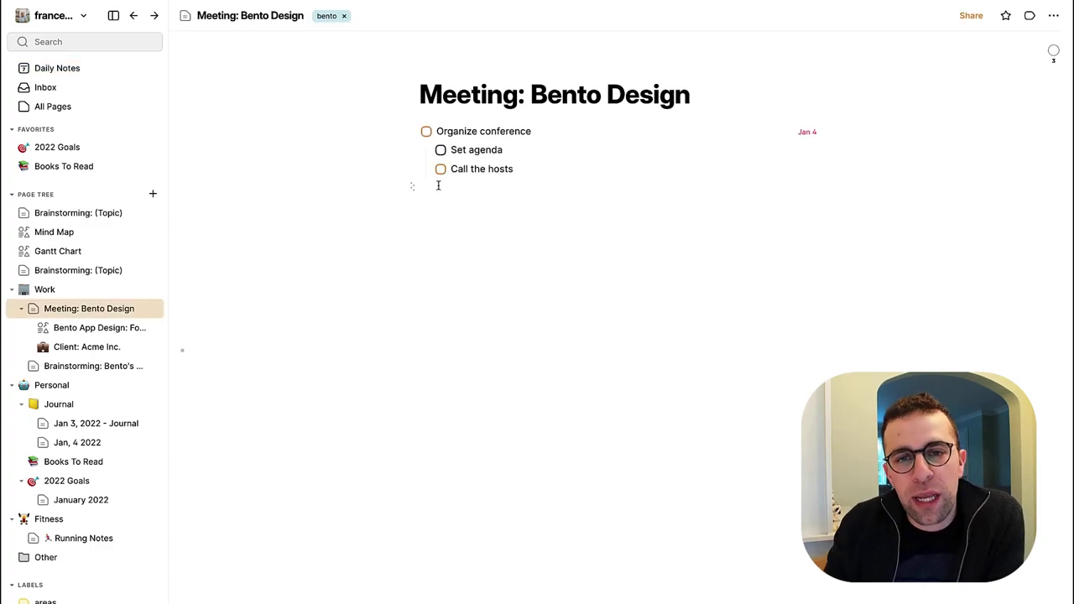
{"action": "left_click", "coordinate": [438, 186]}
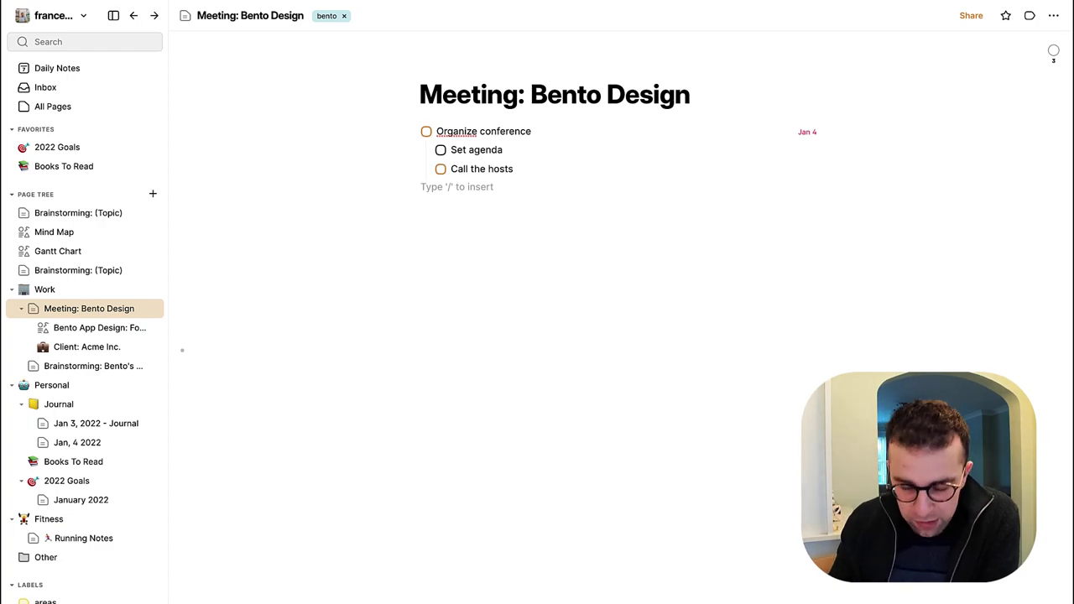
{"action": "key", "text": "Return"}
Step: Browse the / block menu, then cancel it and clear the line
{"action": "type", "text": "/"}
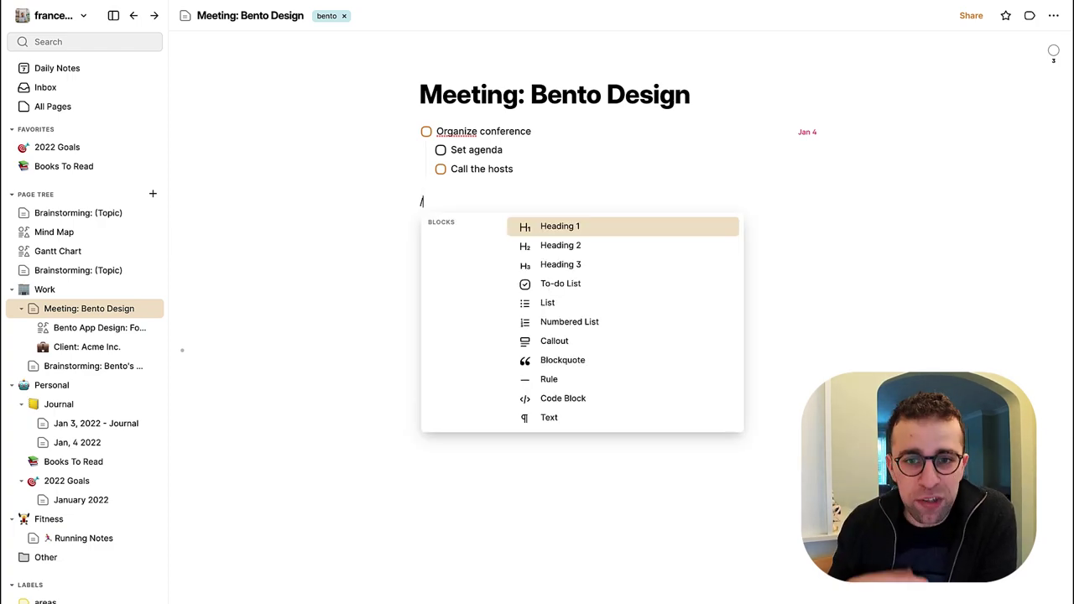
{"action": "scroll", "coordinate": [575, 308], "scroll_direction": "down", "scroll_amount": 2}
{"action": "scroll", "coordinate": [575, 308], "scroll_direction": "down", "scroll_amount": 1}
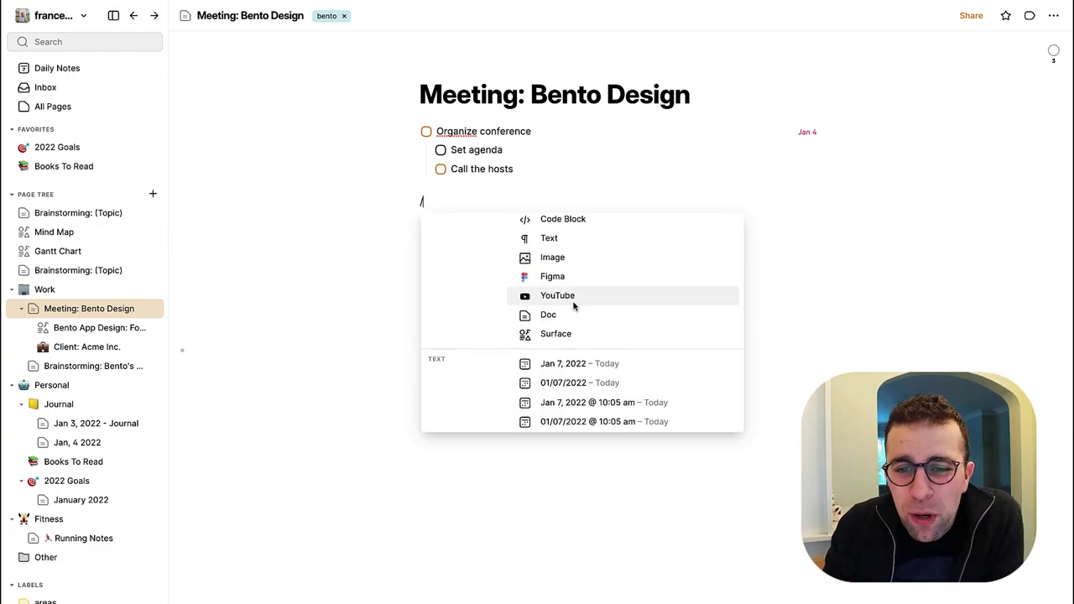
{"action": "scroll", "coordinate": [634, 283], "scroll_direction": "up", "scroll_amount": 5}
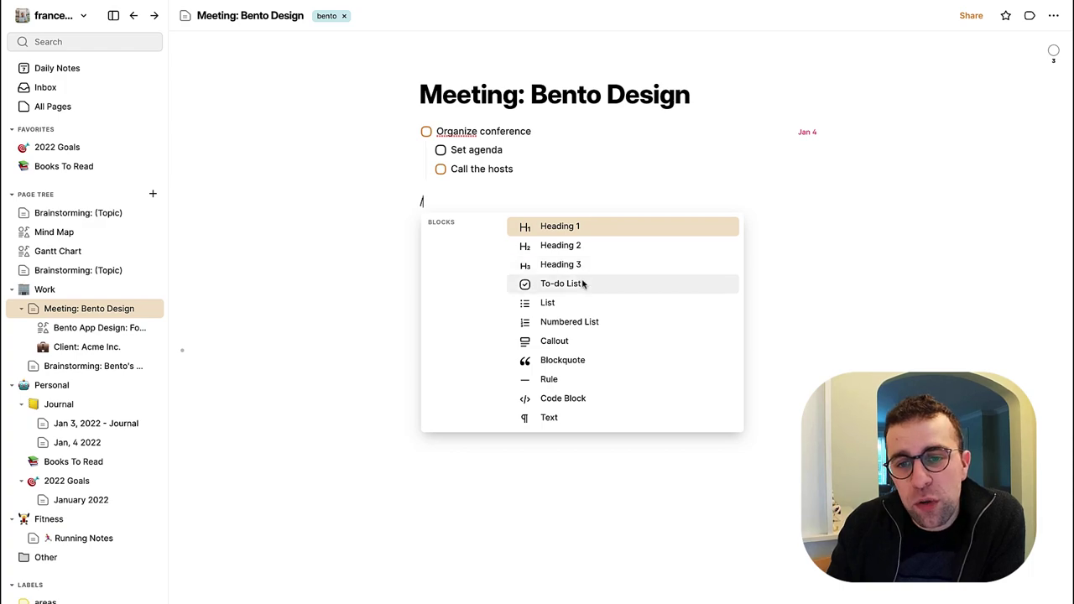
{"action": "scroll", "coordinate": [585, 341], "scroll_direction": "down", "scroll_amount": 3}
{"action": "scroll", "coordinate": [585, 341], "scroll_direction": "down", "scroll_amount": 2}
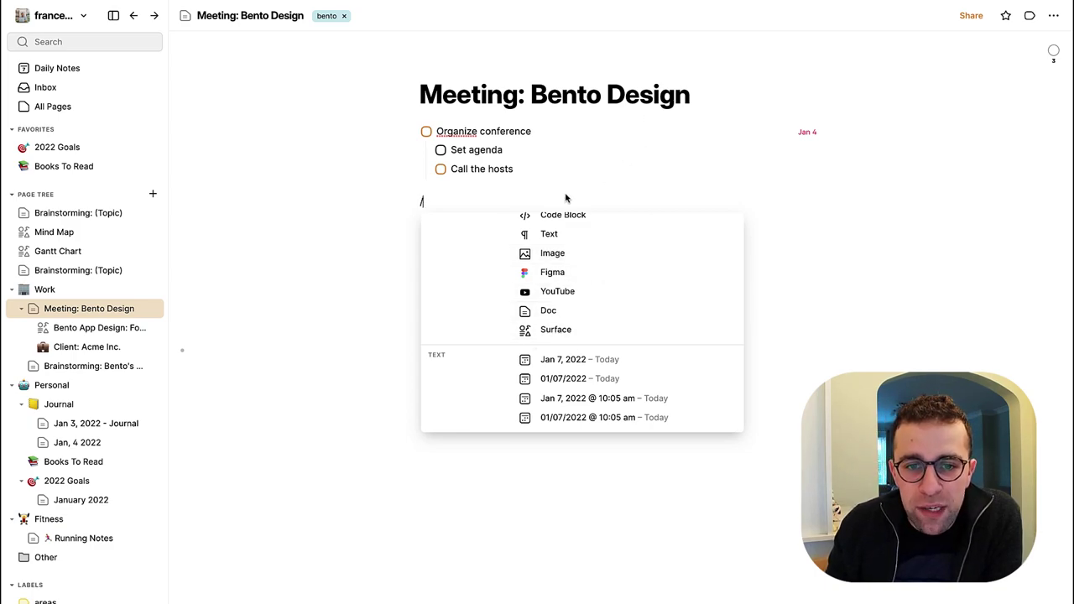
{"action": "key", "text": "BackSpace"}
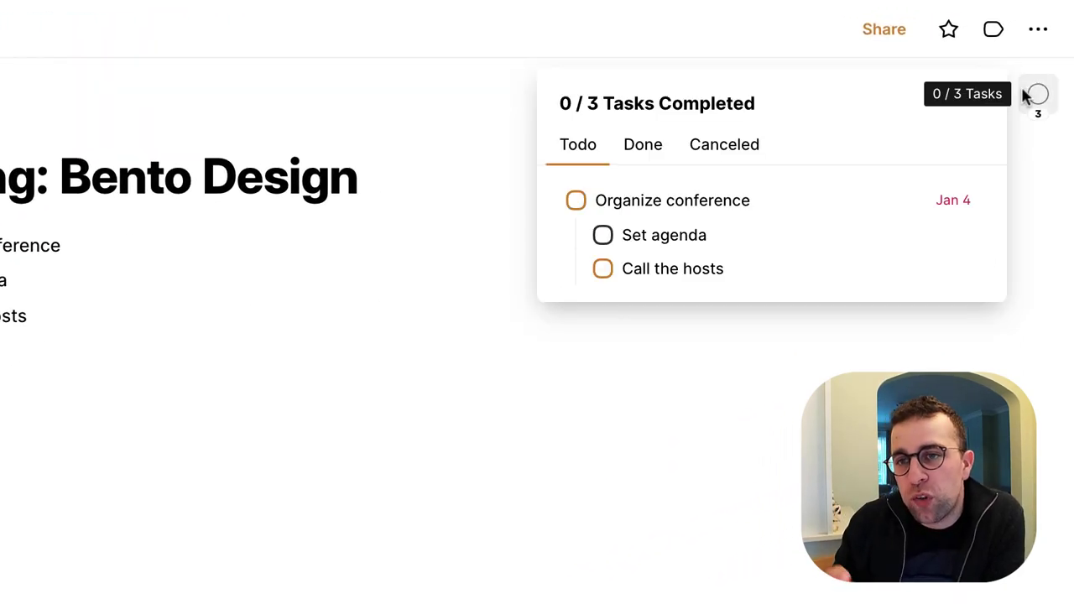
Step: Check the page's Done and Canceled tasks, switch back to Todo, then return to Jan 7
{"action": "left_click", "coordinate": [650, 145]}
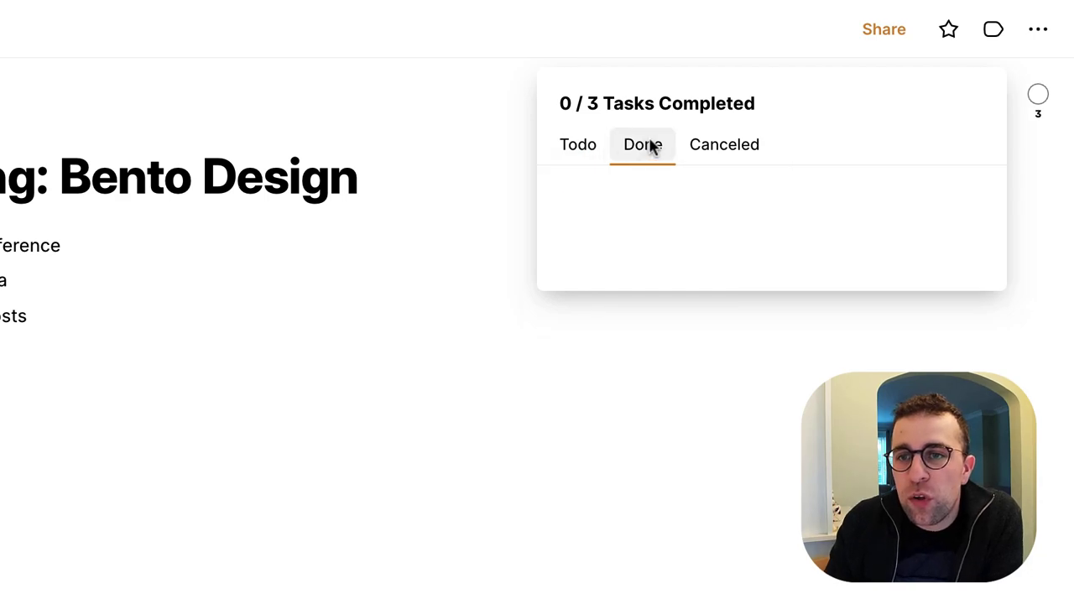
{"action": "left_click", "coordinate": [710, 146]}
{"action": "left_click", "coordinate": [579, 150]}
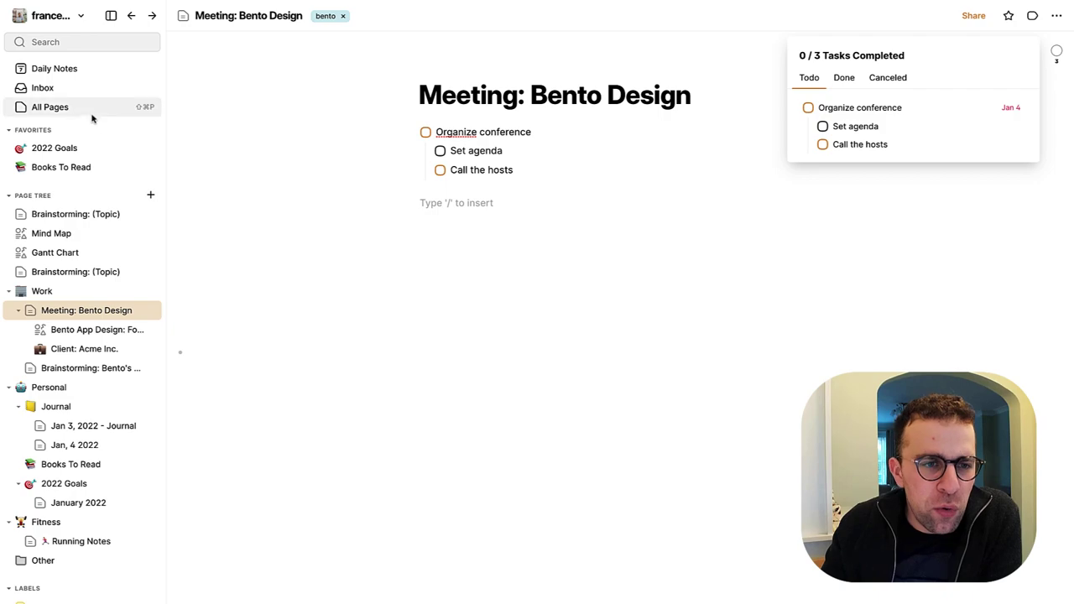
{"action": "left_click", "coordinate": [91, 71]}
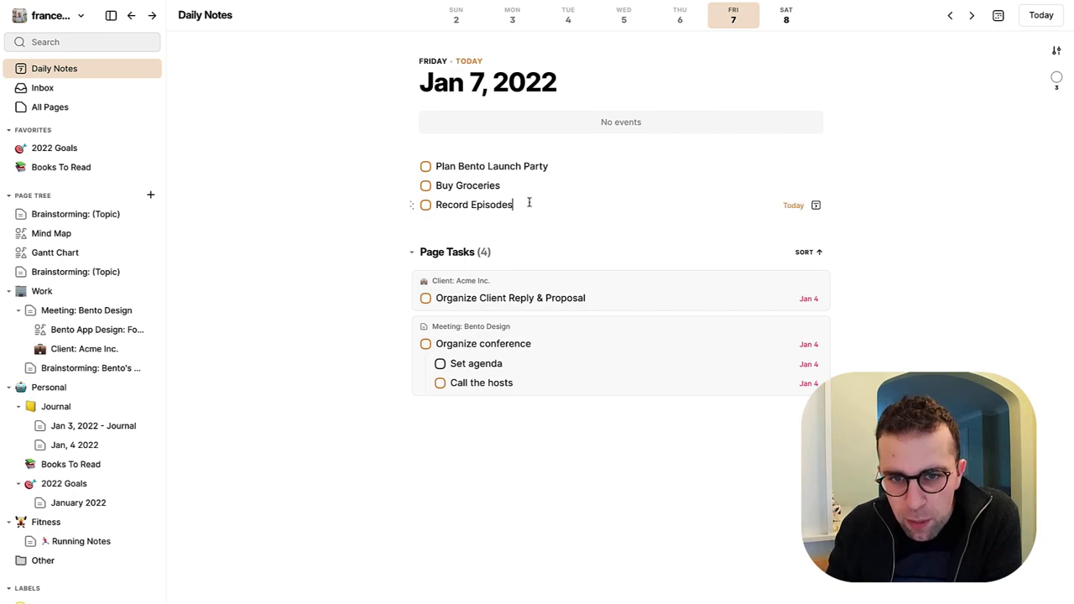
Step: Open Jan 3, 2022 - Journal from the Journal folder and place the cursor under its date link
{"action": "left_click", "coordinate": [462, 225]}
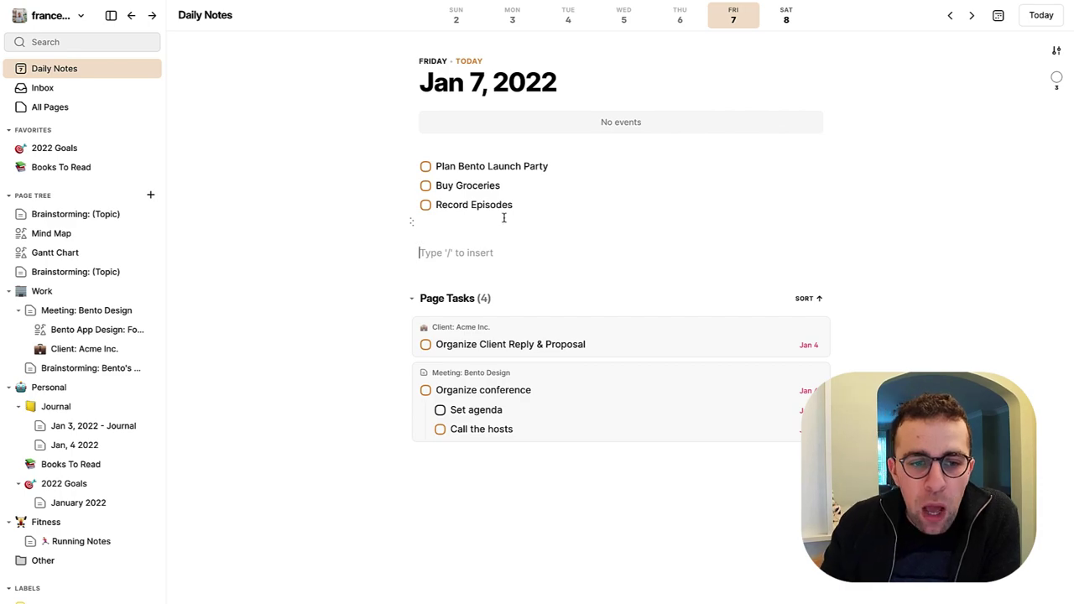
{"action": "left_click", "coordinate": [89, 411]}
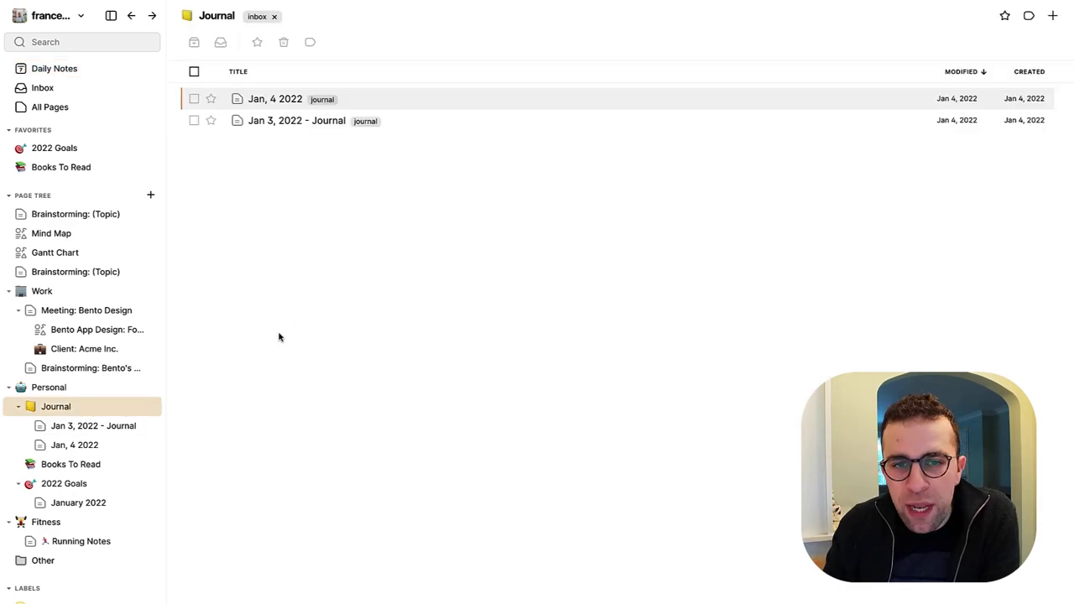
{"action": "left_click", "coordinate": [417, 127]}
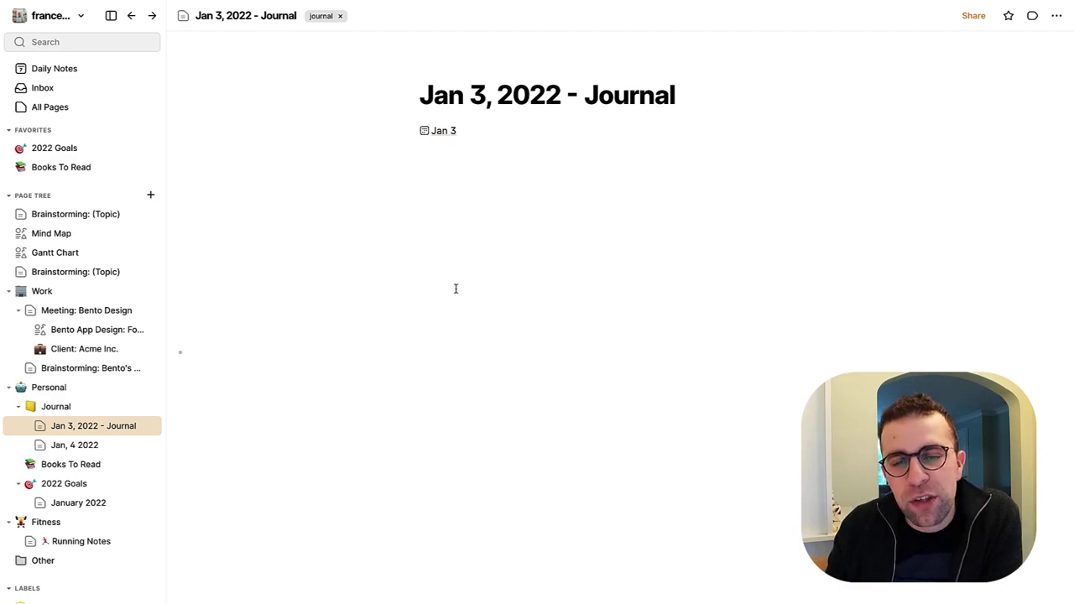
{"action": "left_click", "coordinate": [471, 161]}
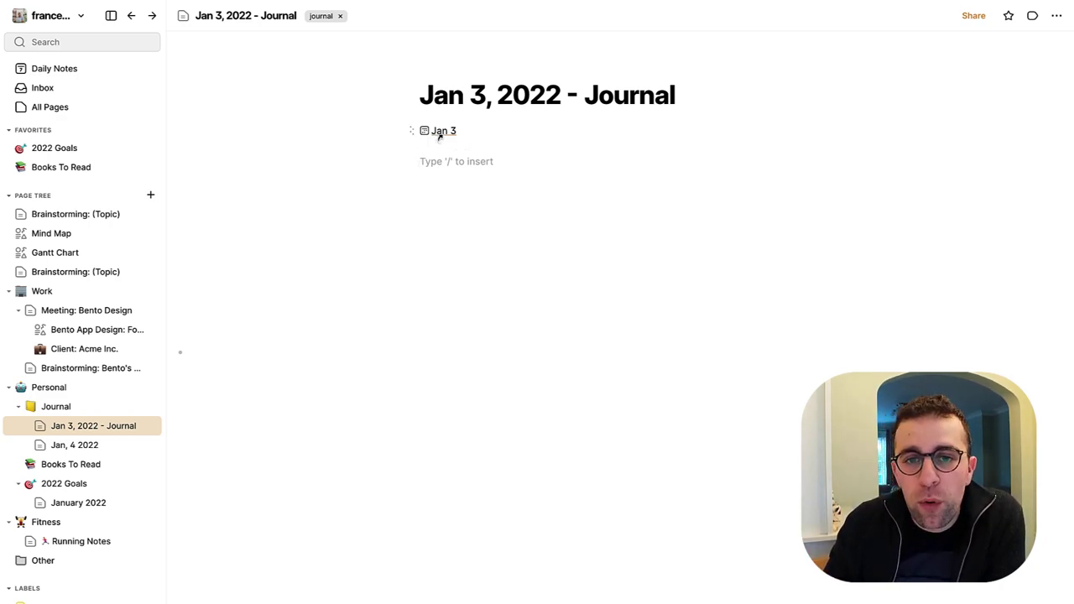
Step: View the Jan 3 note's backlinks, then start a line below Call the hosts on Meeting: Bento Design
{"action": "left_click", "coordinate": [442, 133]}
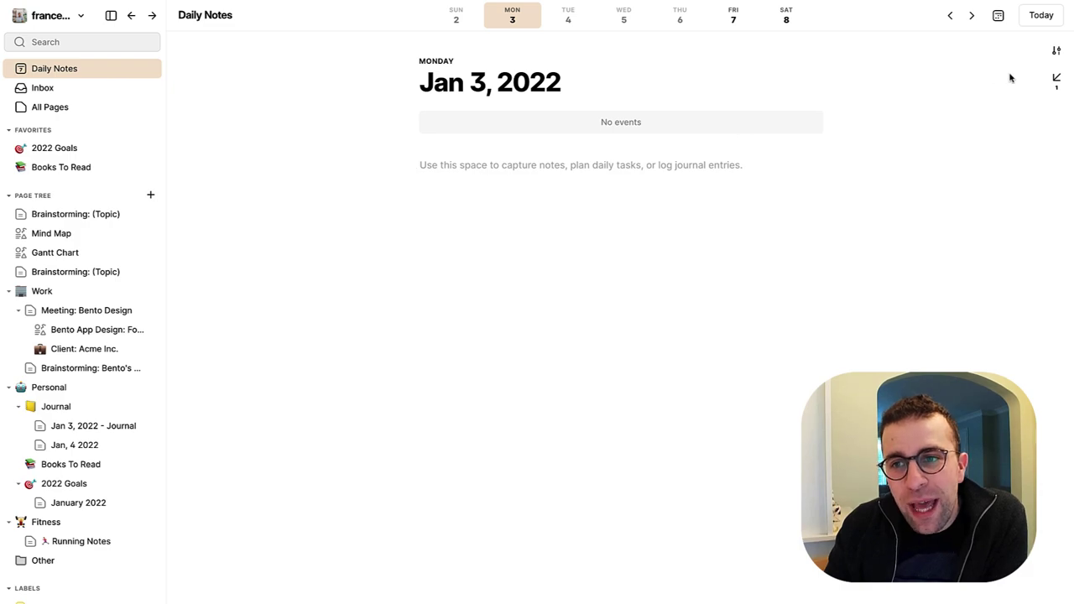
{"action": "left_click", "coordinate": [1057, 77]}
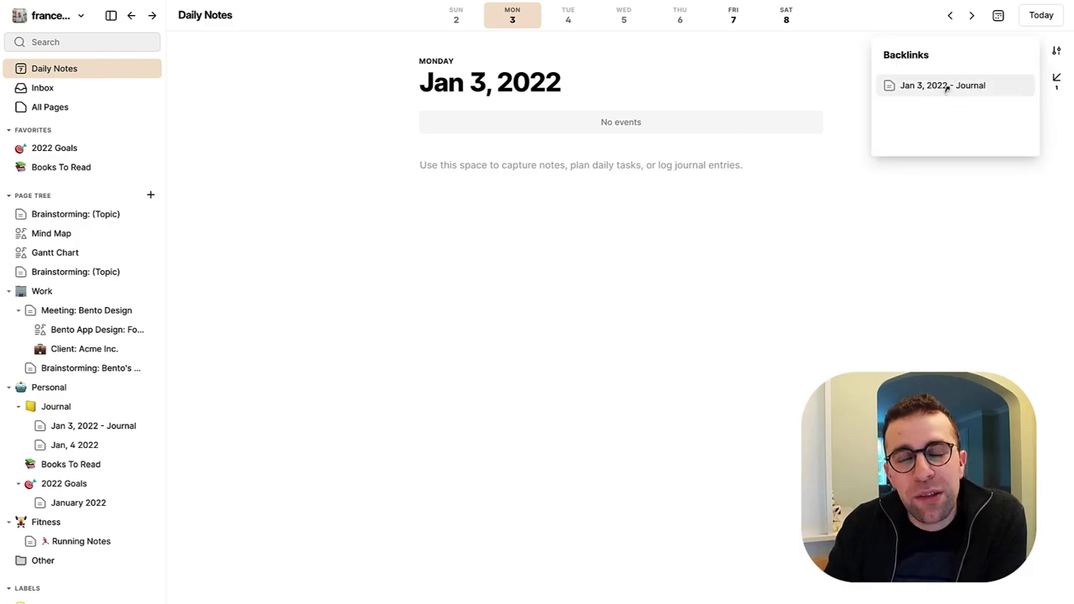
{"action": "left_click", "coordinate": [105, 327]}
{"action": "left_click", "coordinate": [100, 312]}
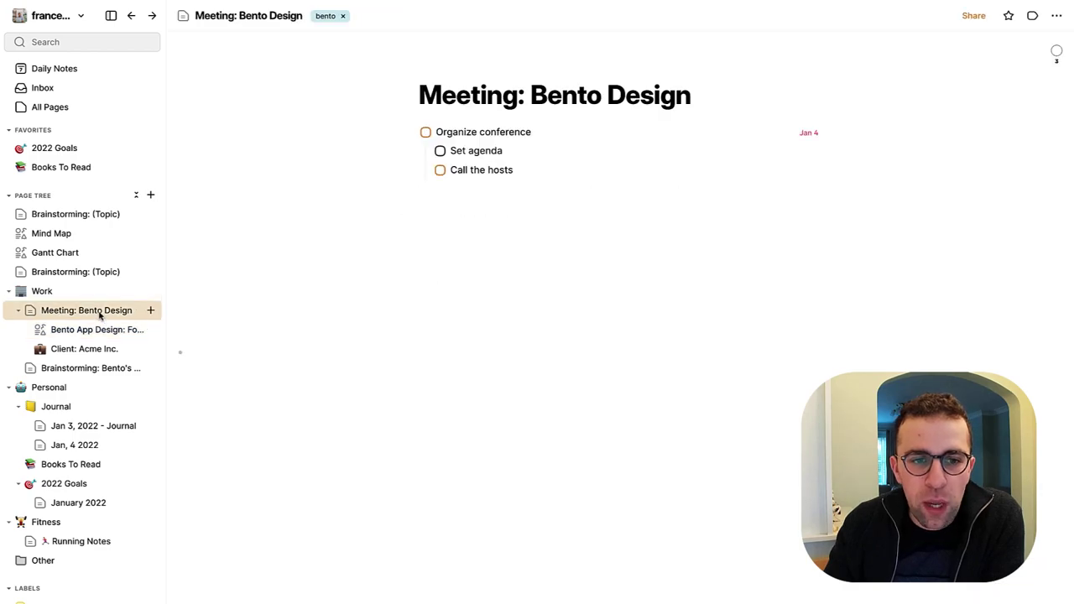
{"action": "left_click", "coordinate": [535, 201]}
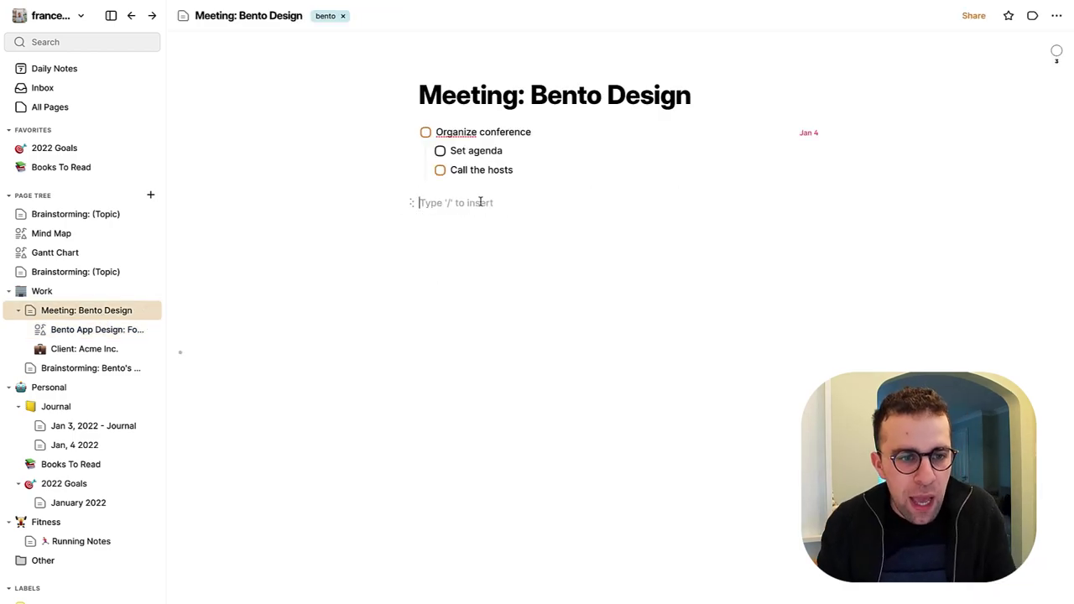
Step: Insert an @ mention of Brainstorming: Bento's Look, open it, and show its backlinks
{"action": "type", "text": "@b"}
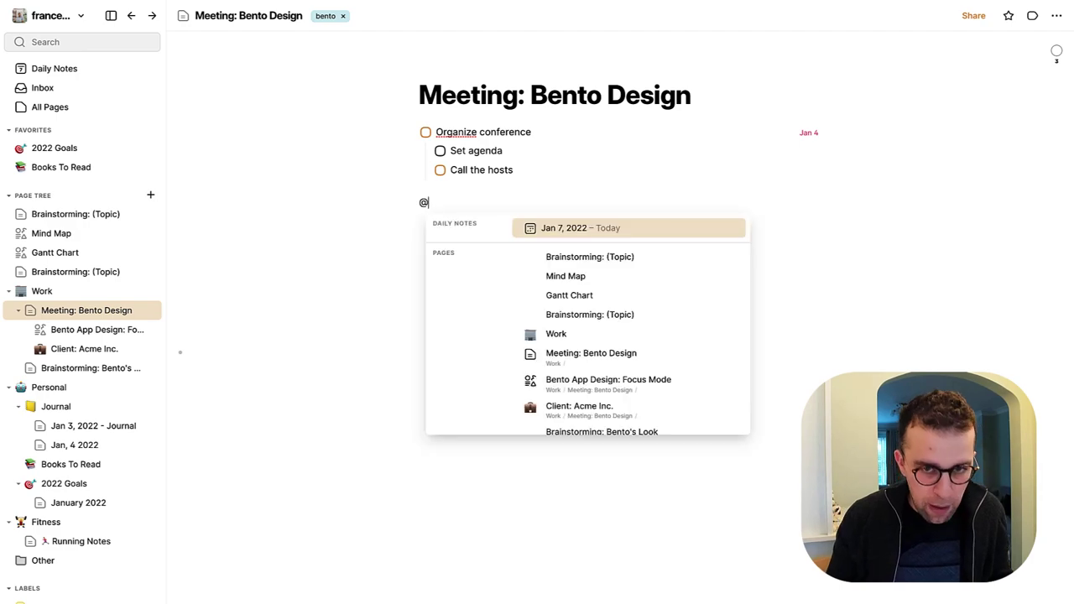
{"action": "key", "text": "Down"}
{"action": "key", "text": "Down"}
{"action": "key", "text": "Down"}
{"action": "key", "text": "Down"}
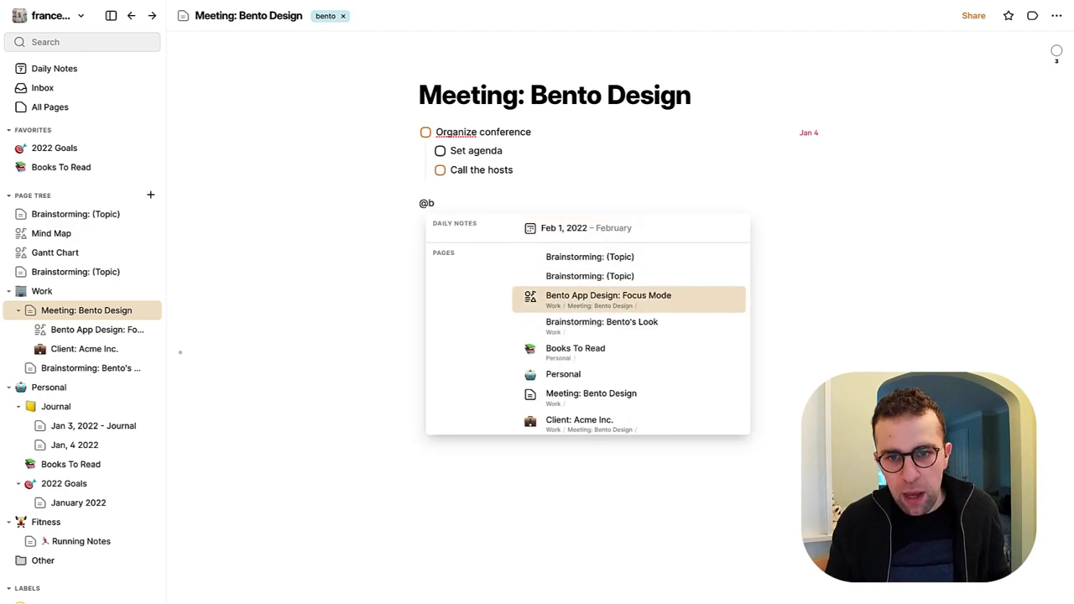
{"action": "key", "text": "Return"}
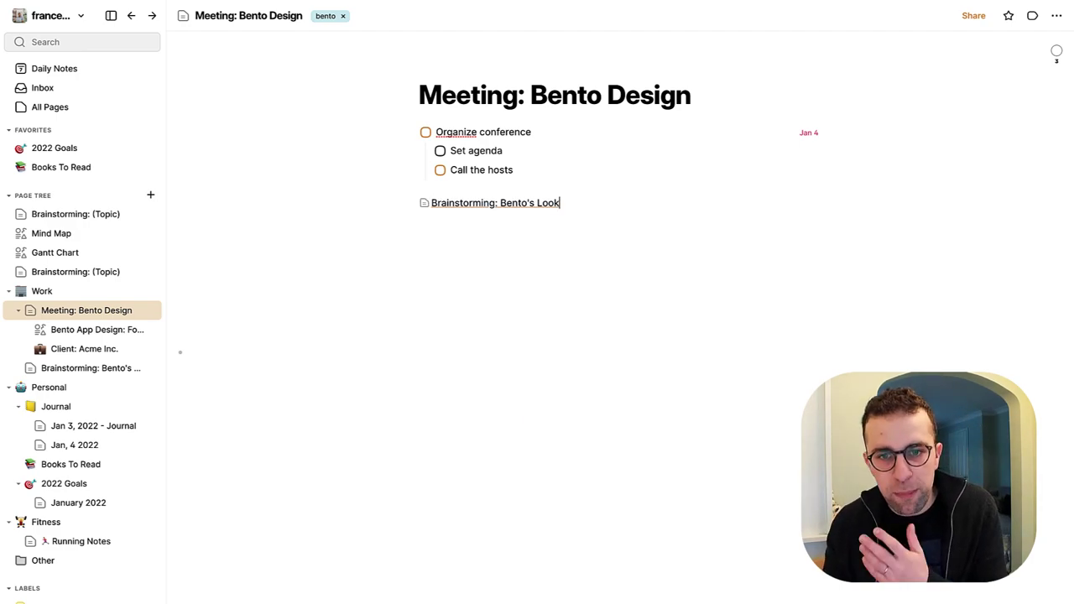
{"action": "left_click", "coordinate": [487, 205]}
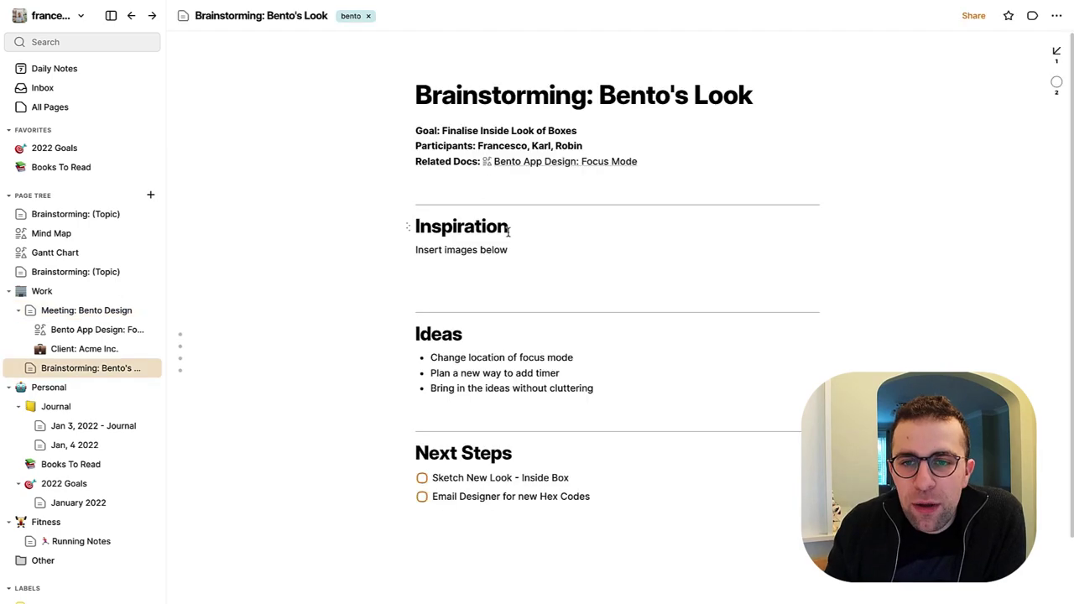
{"action": "left_click", "coordinate": [1056, 51]}
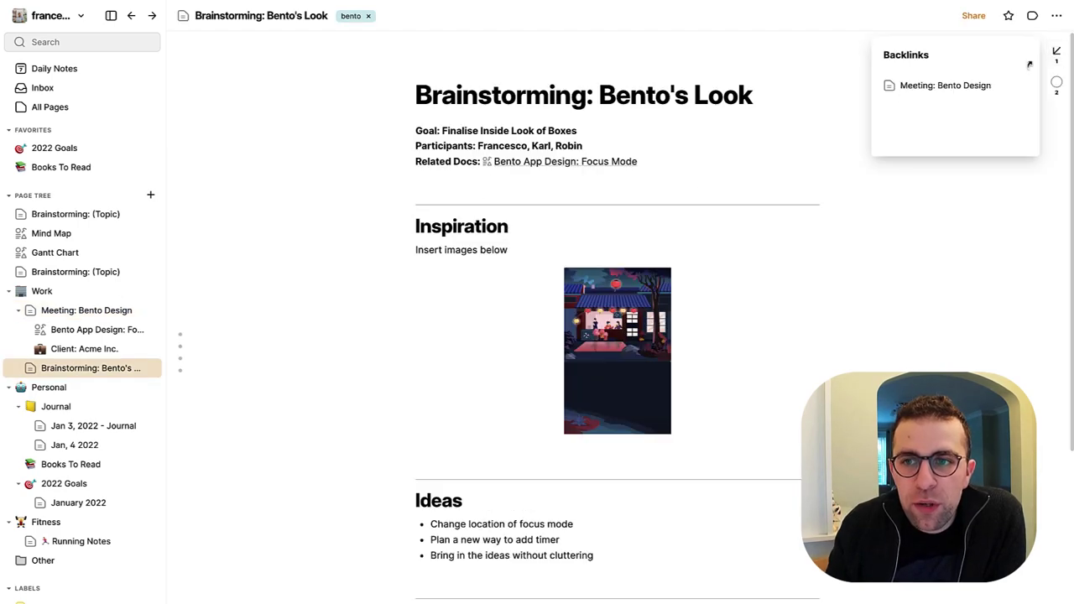
Step: Open January 2022, then 2022 Goals, and open then close the Running Notes line's options
{"action": "left_click", "coordinate": [94, 503]}
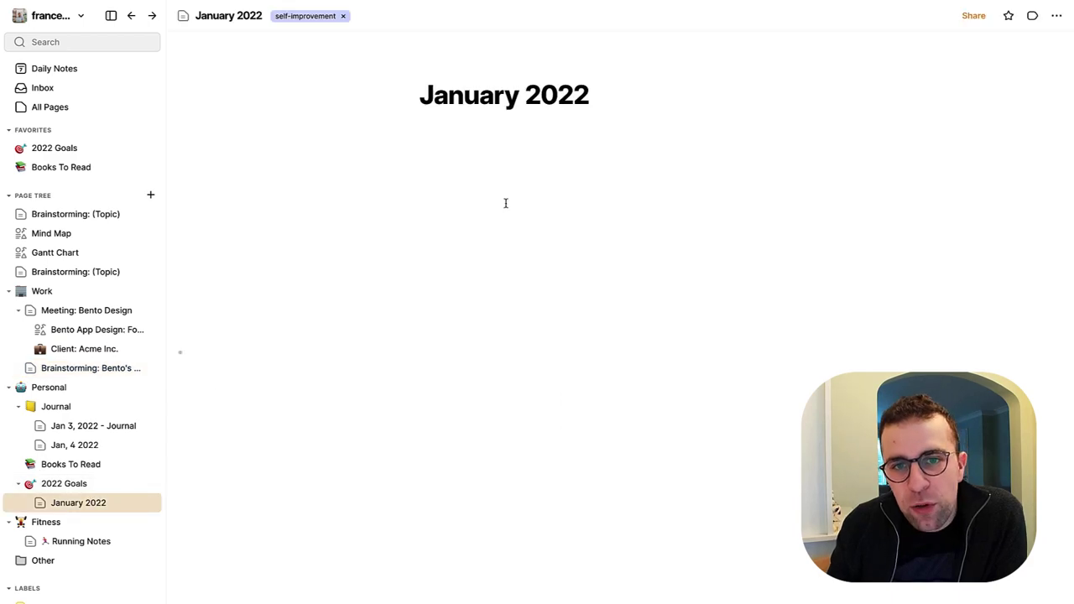
{"action": "left_click", "coordinate": [80, 483]}
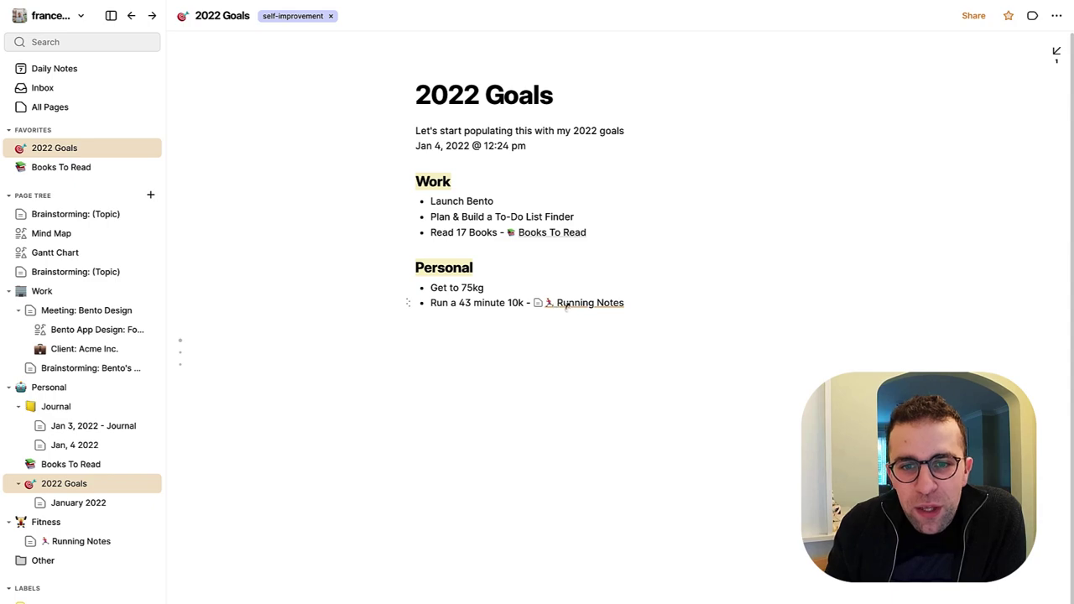
{"action": "left_click", "coordinate": [409, 304]}
{"action": "left_click", "coordinate": [457, 334]}
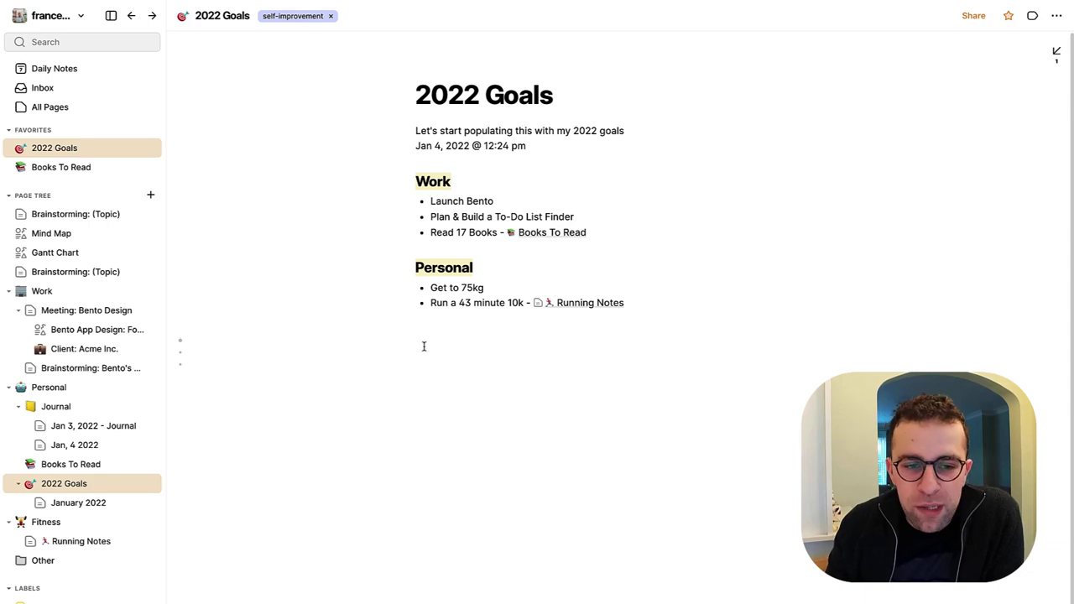
Step: Go from Running Notes to the 43 minute 10k goal and back, checking its backlinks
{"action": "left_click", "coordinate": [98, 541]}
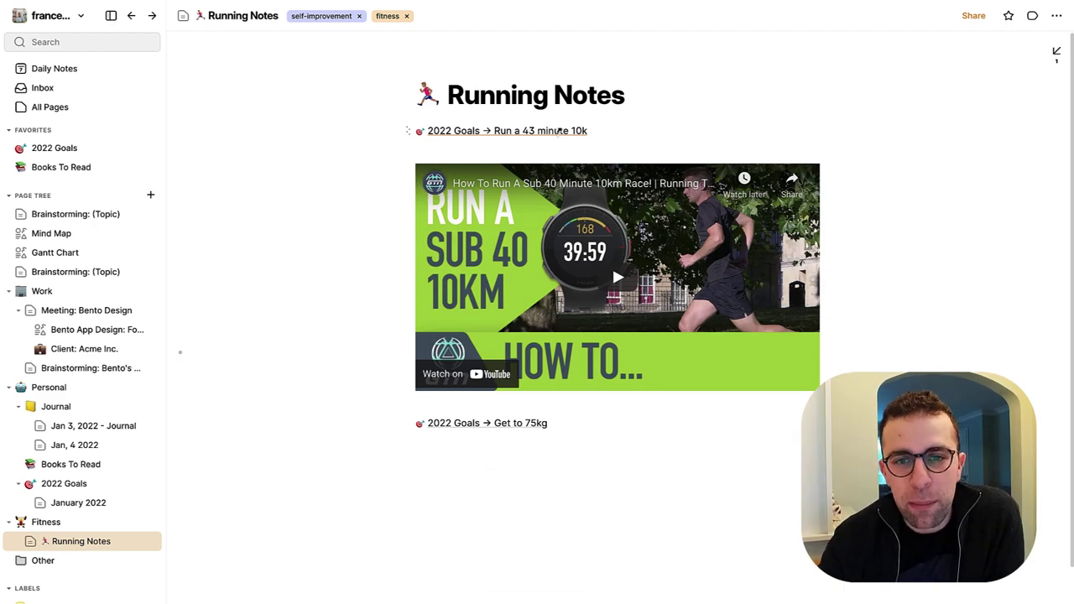
{"action": "left_click", "coordinate": [559, 131]}
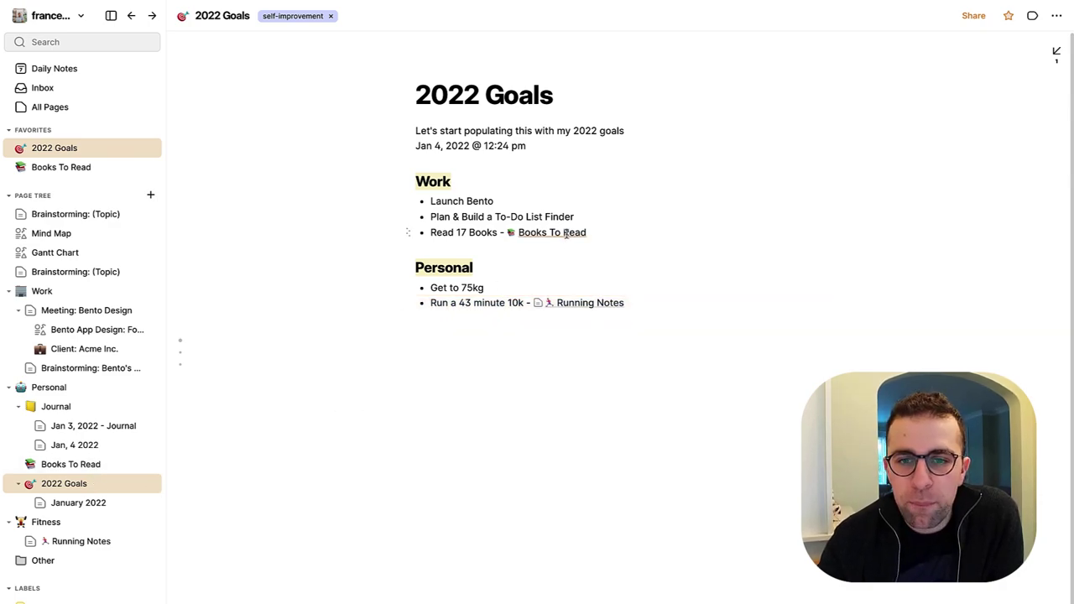
{"action": "left_click", "coordinate": [561, 304]}
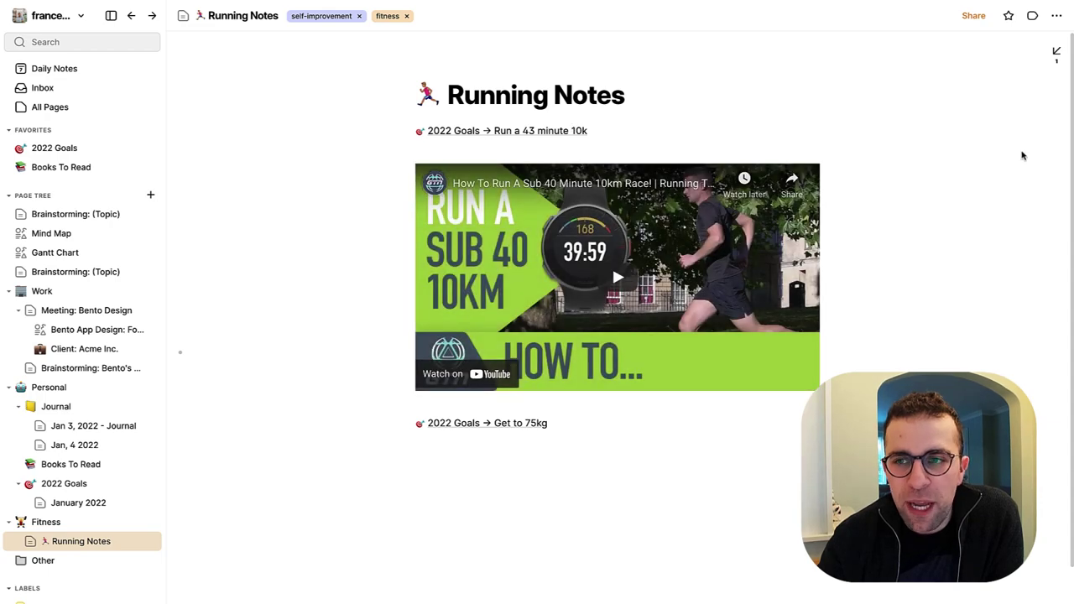
{"action": "left_click", "coordinate": [1057, 52]}
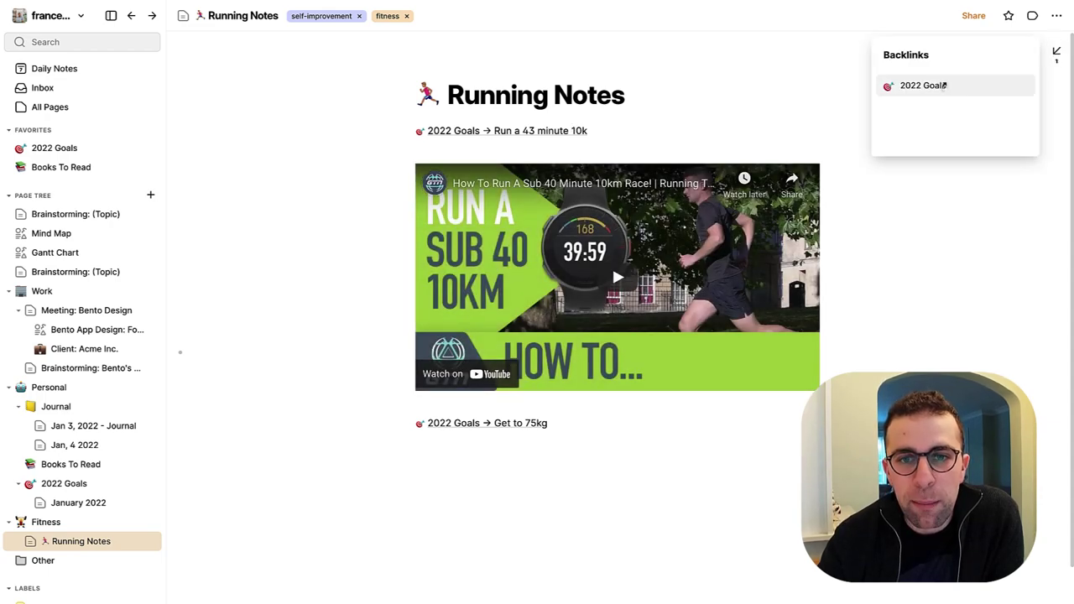
{"action": "left_click", "coordinate": [785, 79]}
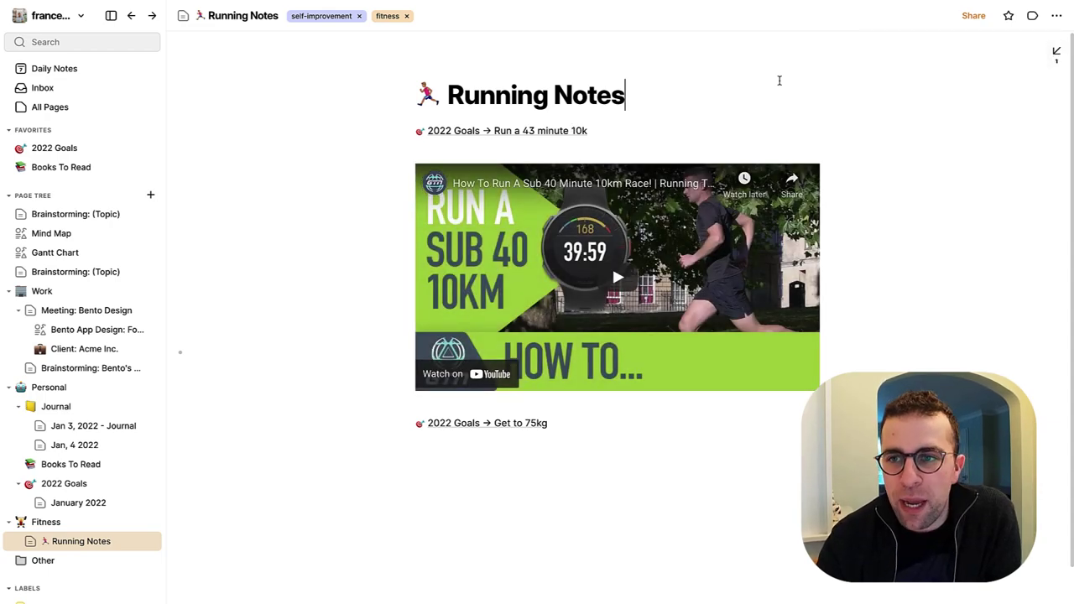
Step: Check the Pro plan's monthly pricing, then dismiss the offer to show the Jan 7 daily note
{"action": "left_click", "coordinate": [79, 76]}
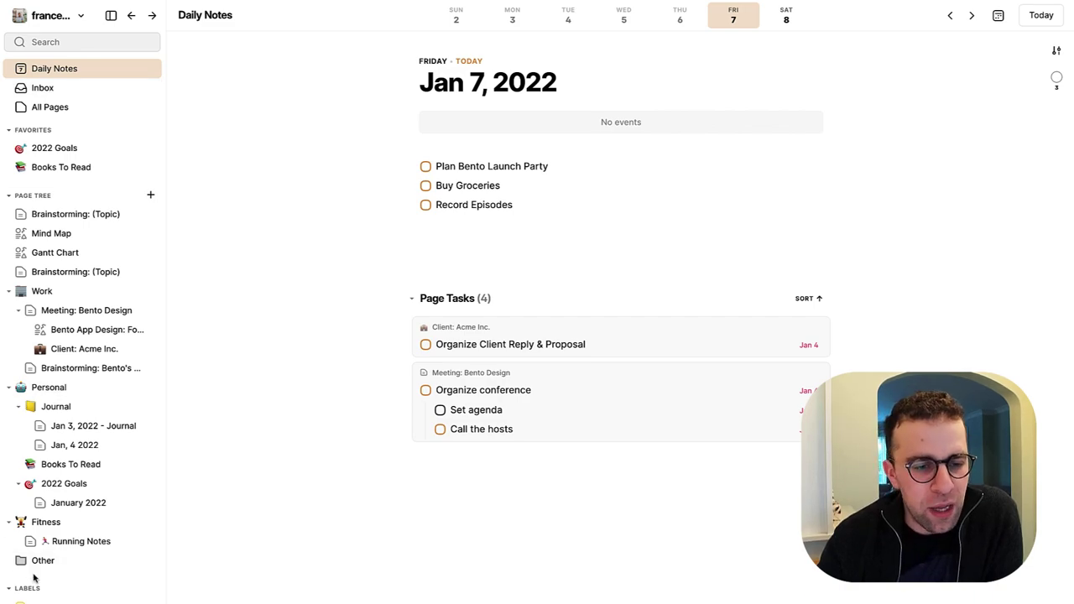
{"action": "scroll", "coordinate": [82, 509], "scroll_direction": "down", "scroll_amount": 3}
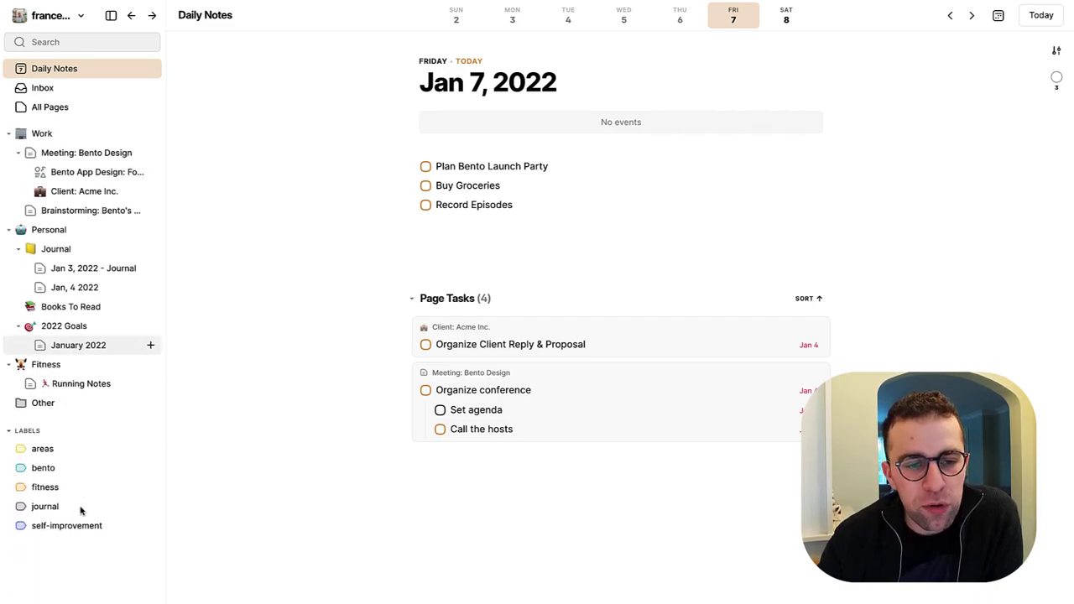
{"action": "scroll", "coordinate": [81, 508], "scroll_direction": "up", "scroll_amount": 3}
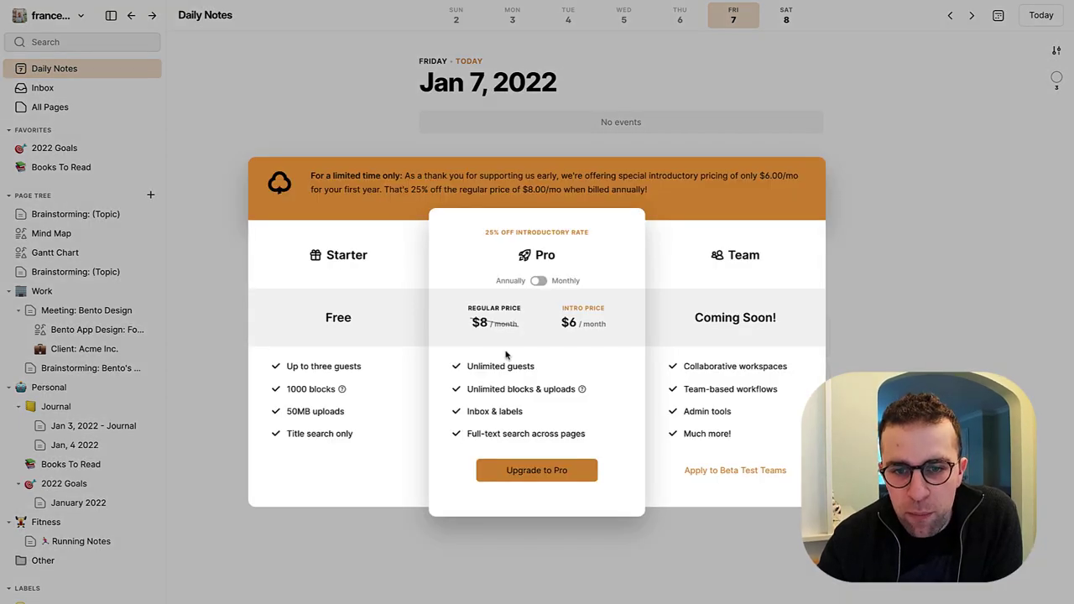
{"action": "left_click", "coordinate": [539, 282]}
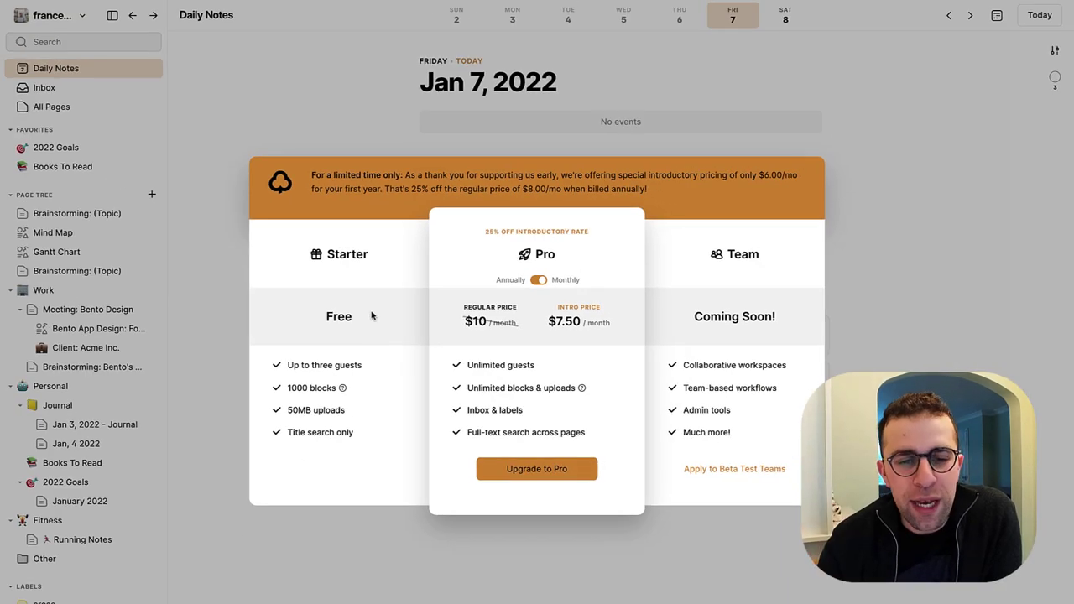
{"action": "left_click", "coordinate": [431, 100]}
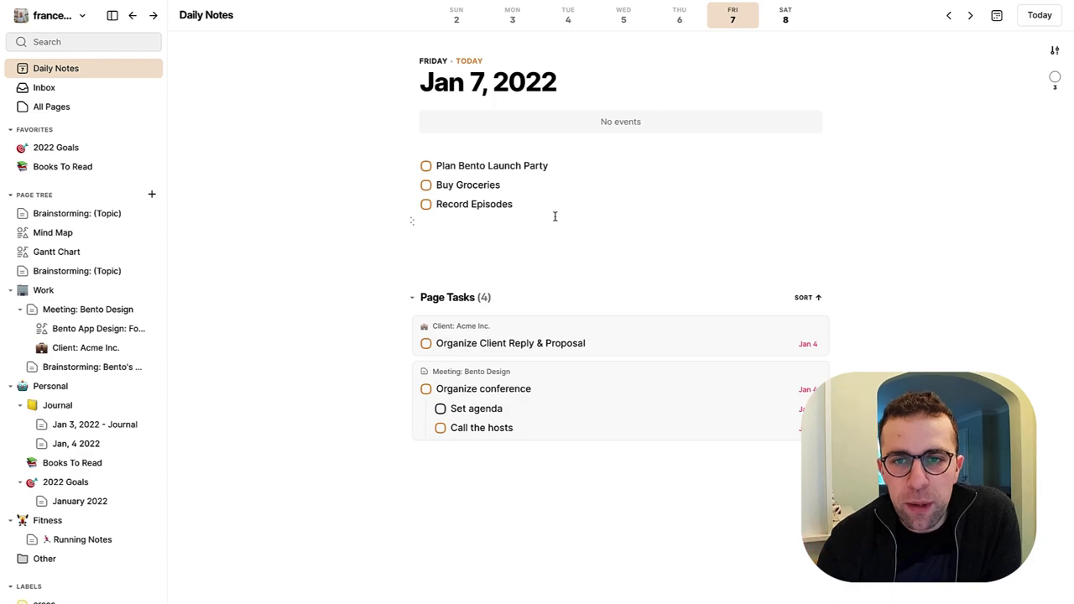
Step: Jump to the following week and open Wednesday, Jan 12's daily note with its three events
{"action": "left_click", "coordinate": [1055, 51]}
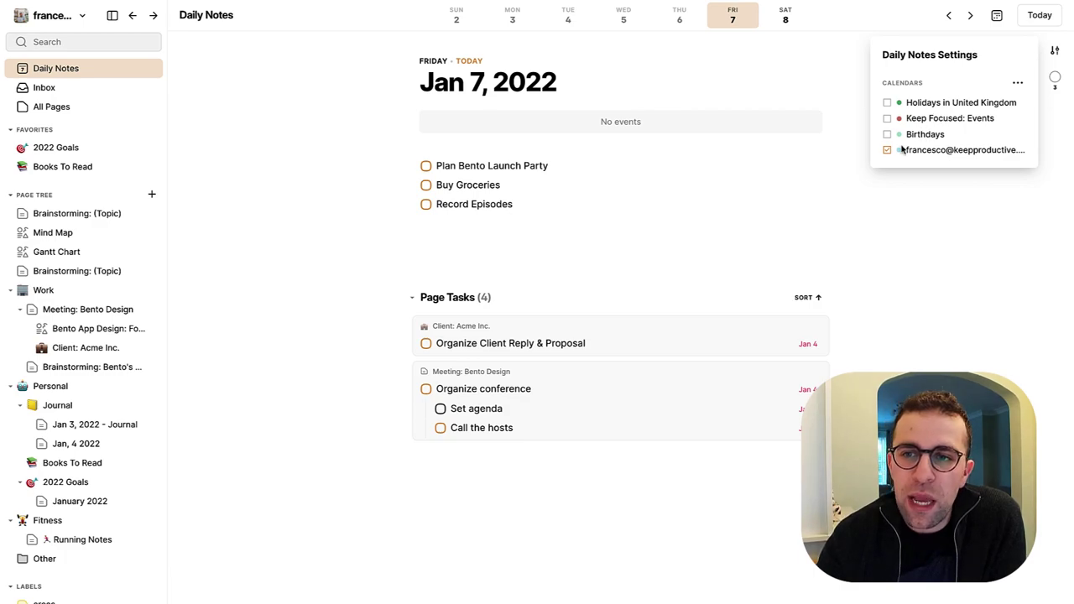
{"action": "left_click", "coordinate": [828, 84]}
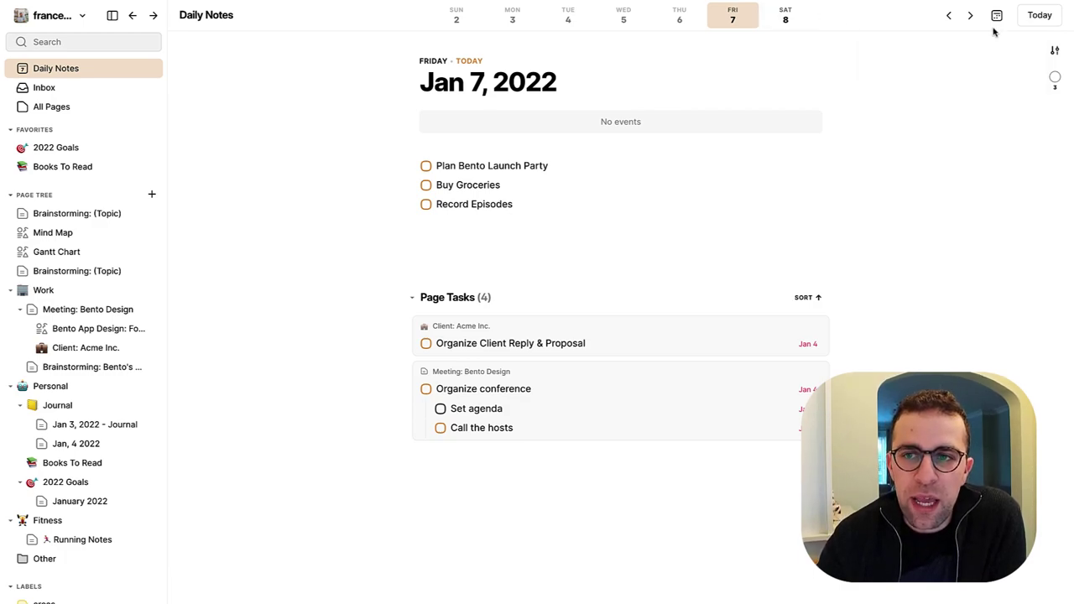
{"action": "left_click", "coordinate": [970, 15]}
{"action": "left_click", "coordinate": [626, 25]}
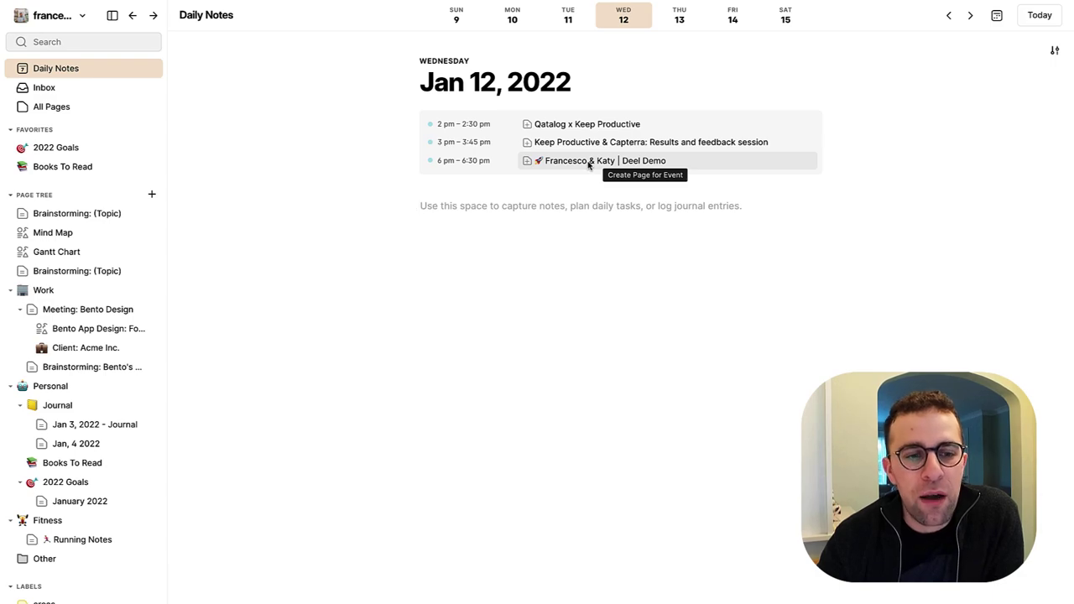
{"action": "scroll", "coordinate": [136, 510], "scroll_direction": "down", "scroll_amount": 4}
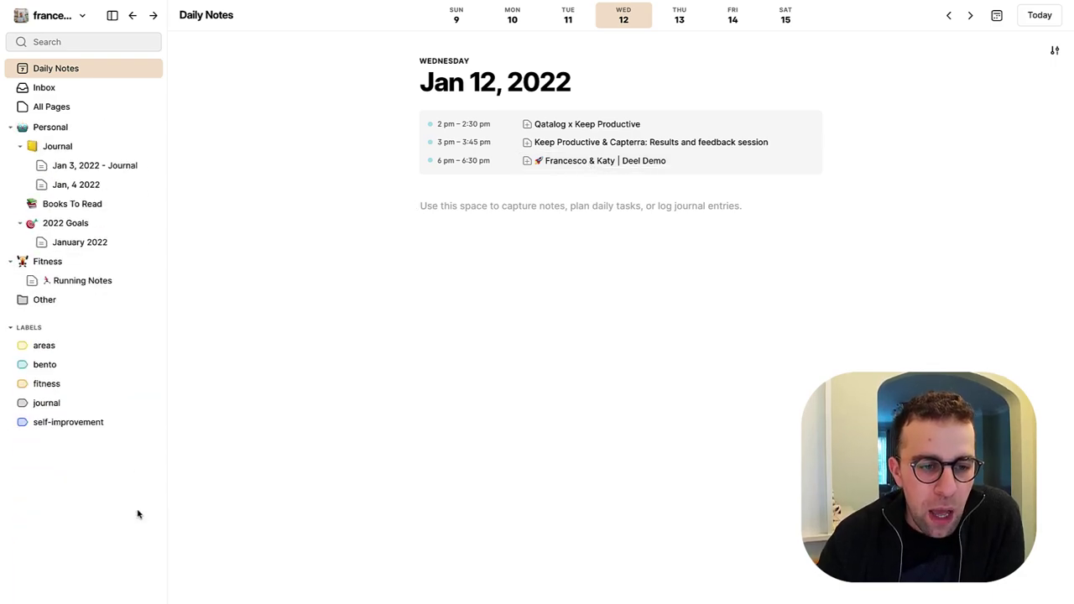
Step: Preview the Dark and Advanced themes, revert to Light and Easy, then return to the Jan 7 note
{"action": "key", "text": "super+comma"}
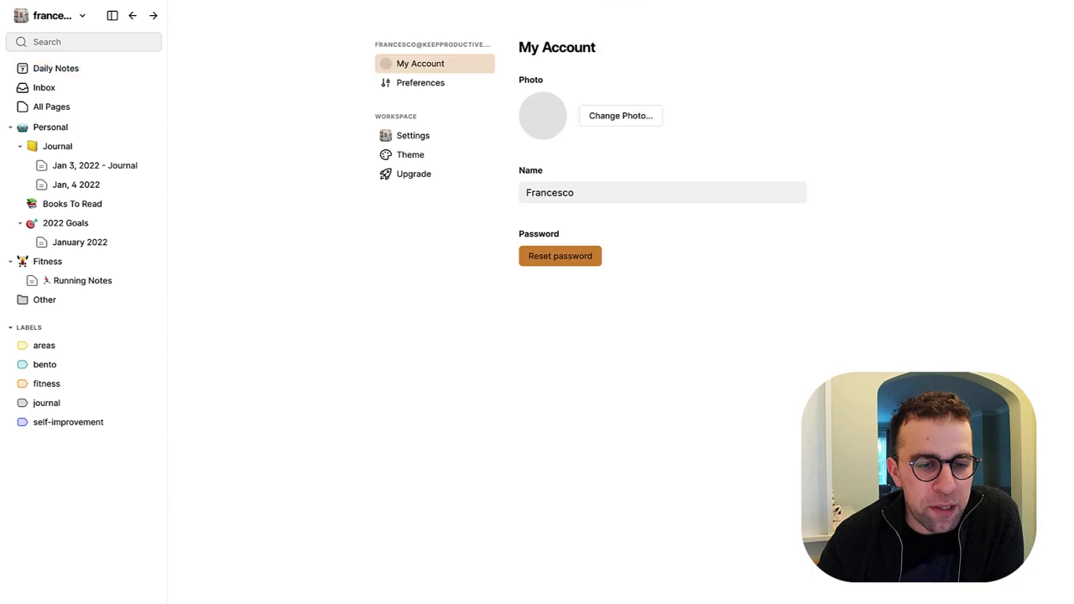
{"action": "left_click", "coordinate": [445, 155]}
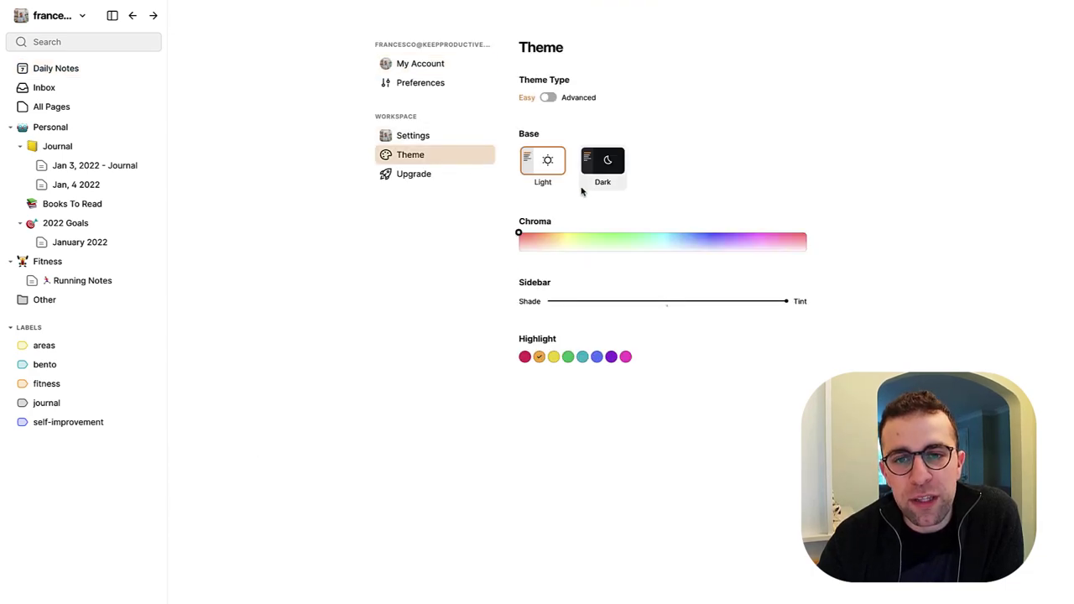
{"action": "left_click", "coordinate": [596, 164]}
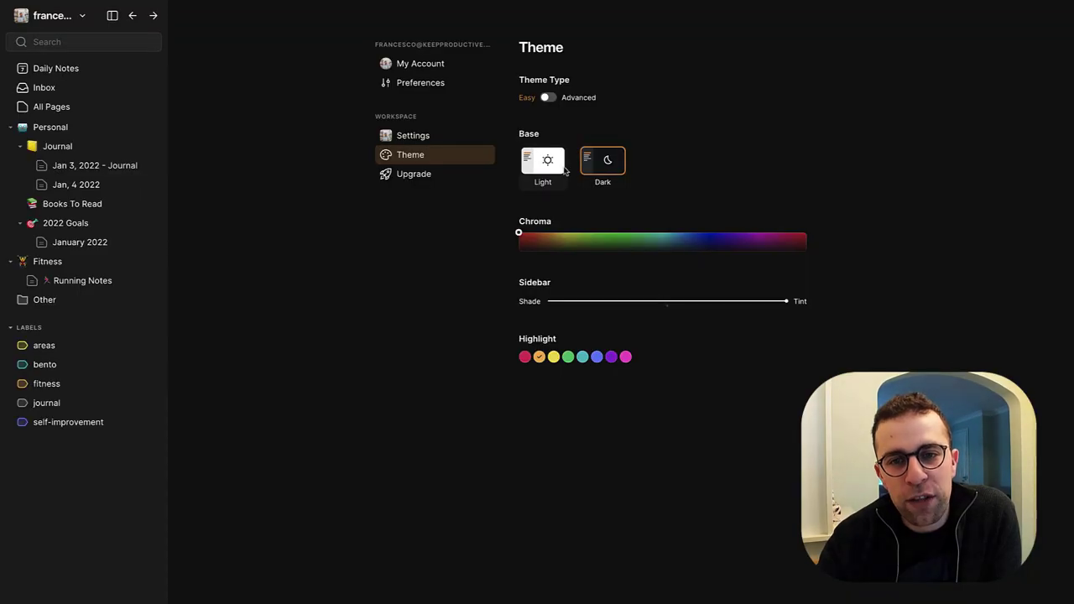
{"action": "left_click", "coordinate": [558, 167]}
{"action": "left_click", "coordinate": [549, 98]}
{"action": "left_click", "coordinate": [549, 97]}
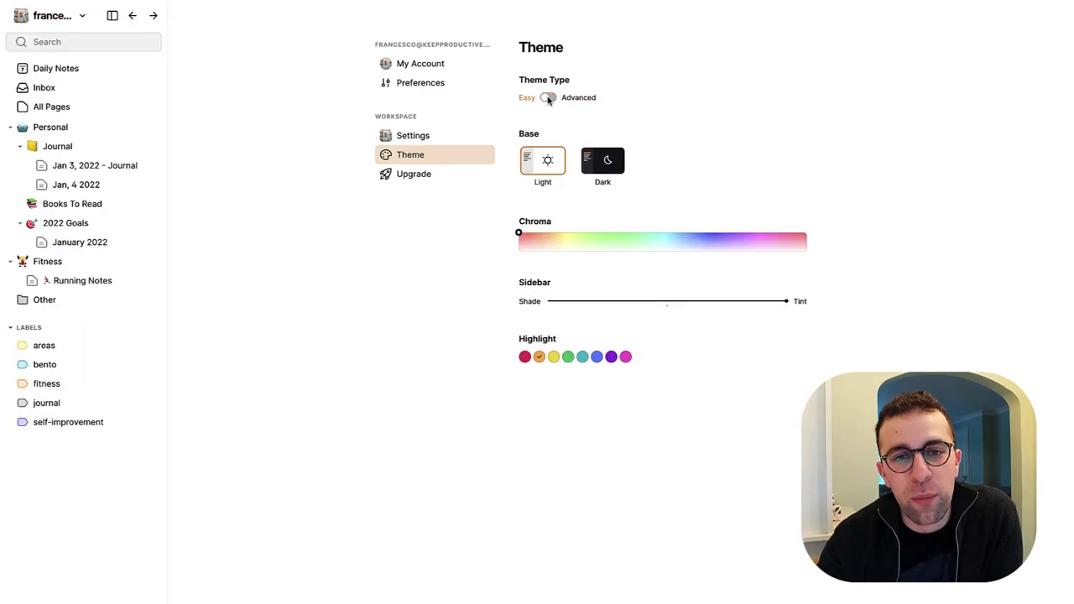
{"action": "left_click", "coordinate": [447, 84]}
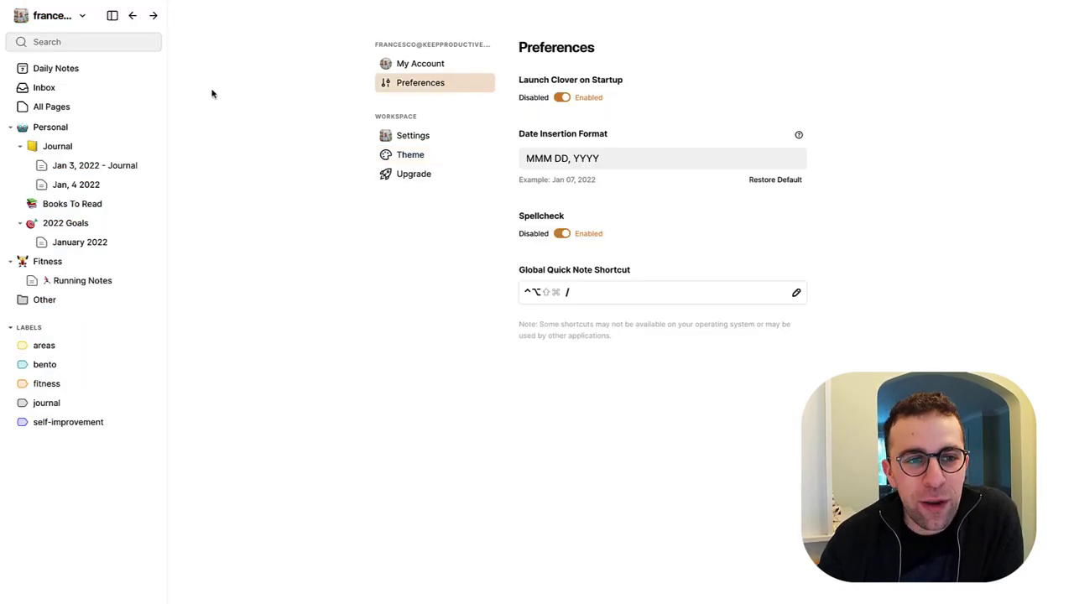
{"action": "left_click", "coordinate": [129, 73]}
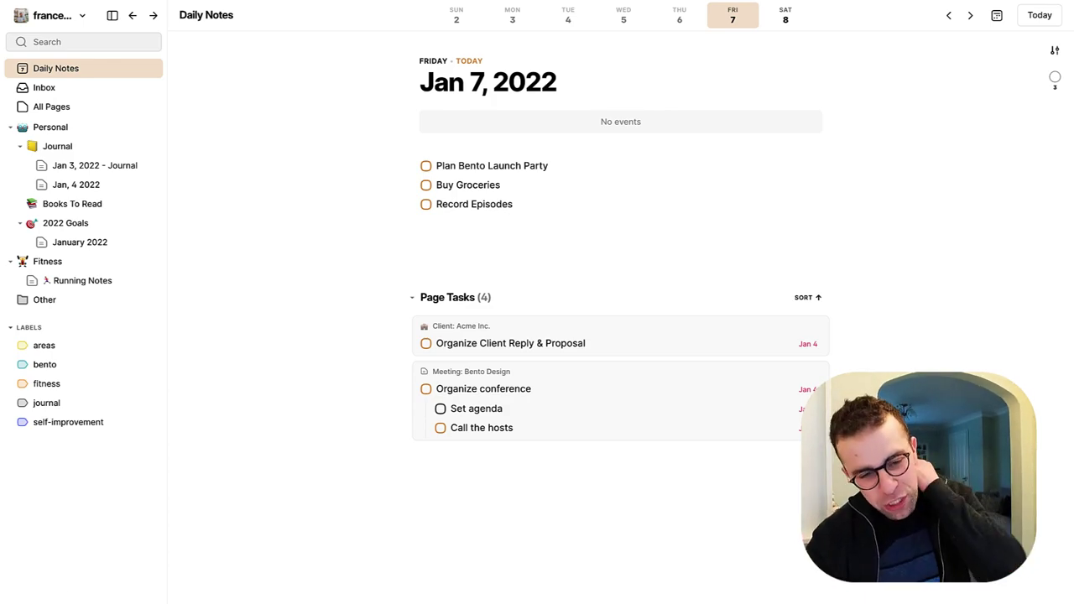
Step: Create a new blank surface and draw a tall rectangle on it
{"action": "left_click", "coordinate": [74, 594]}
{"action": "left_click", "coordinate": [78, 557]}
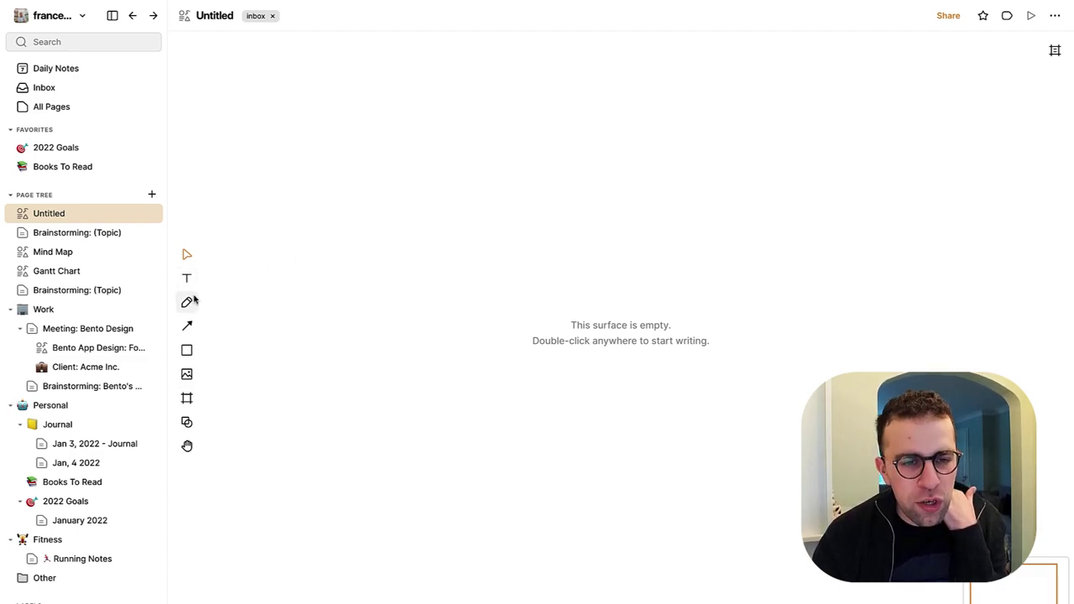
{"action": "left_click", "coordinate": [186, 350]}
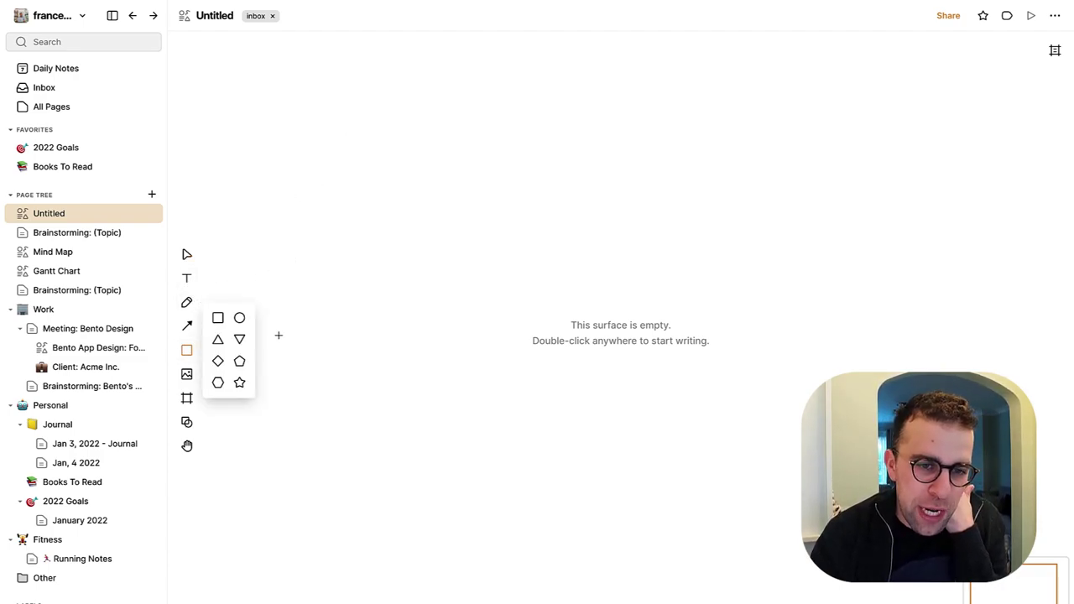
{"action": "left_click", "coordinate": [218, 318]}
{"action": "left_click_drag", "start_coordinate": [314, 151], "coordinate": [514, 415]}
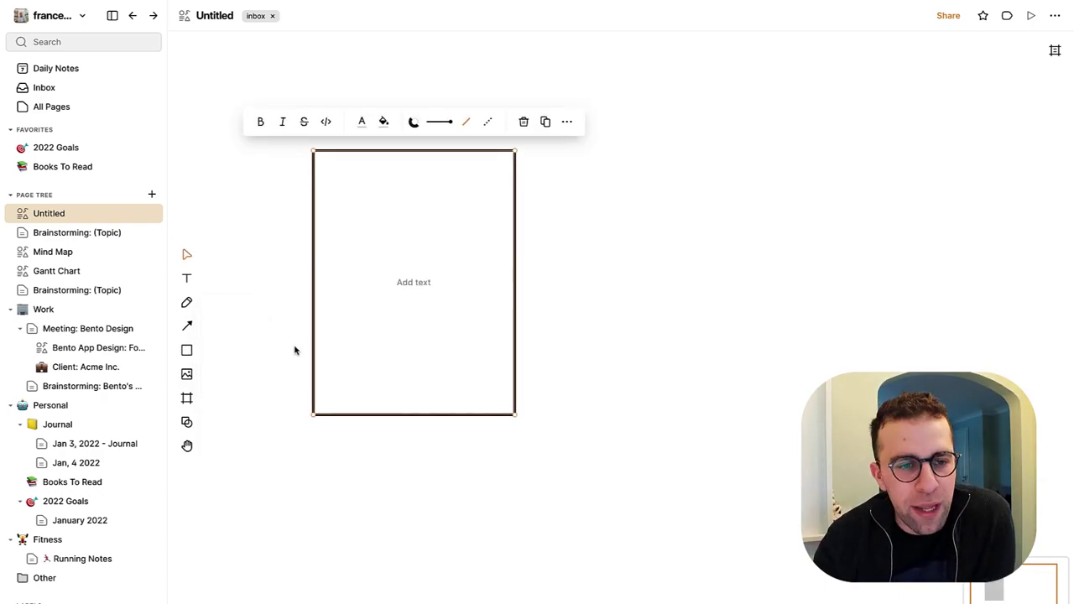
Step: Draw a straight line right of the rectangle and shift it up and to the right
{"action": "left_click", "coordinate": [189, 328]}
{"action": "left_click_drag", "start_coordinate": [566, 228], "coordinate": [524, 403]}
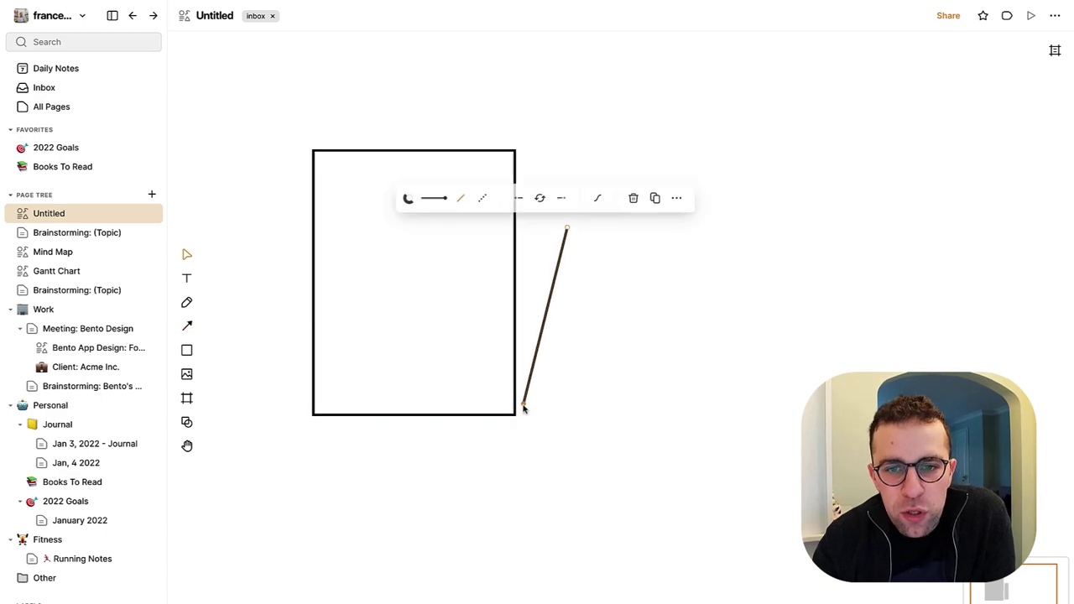
{"action": "left_click", "coordinate": [542, 366]}
{"action": "left_click_drag", "start_coordinate": [542, 366], "coordinate": [564, 215]}
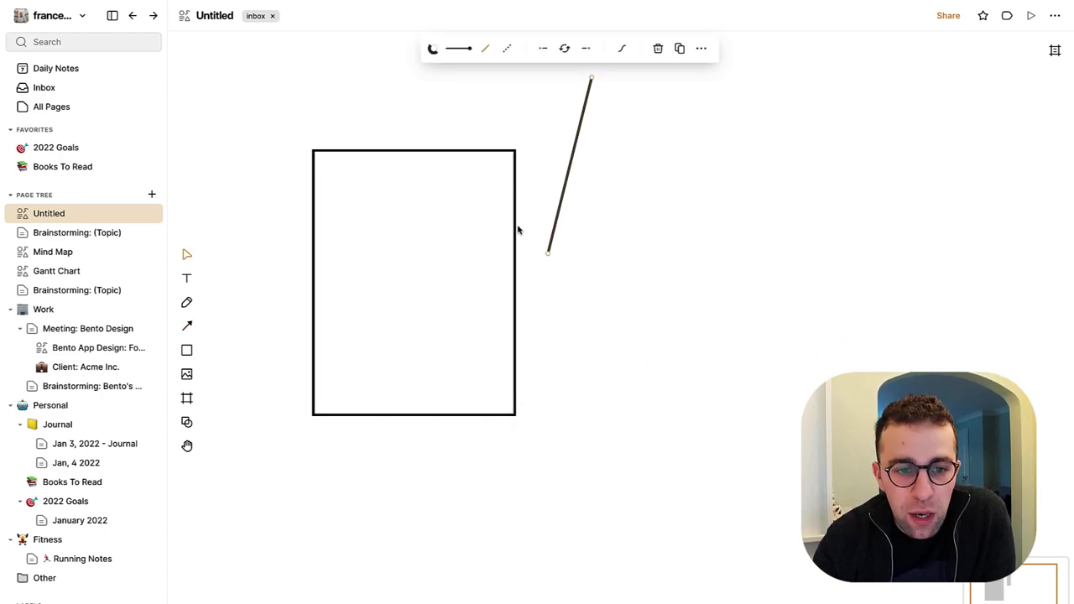
{"action": "left_click", "coordinate": [190, 325]}
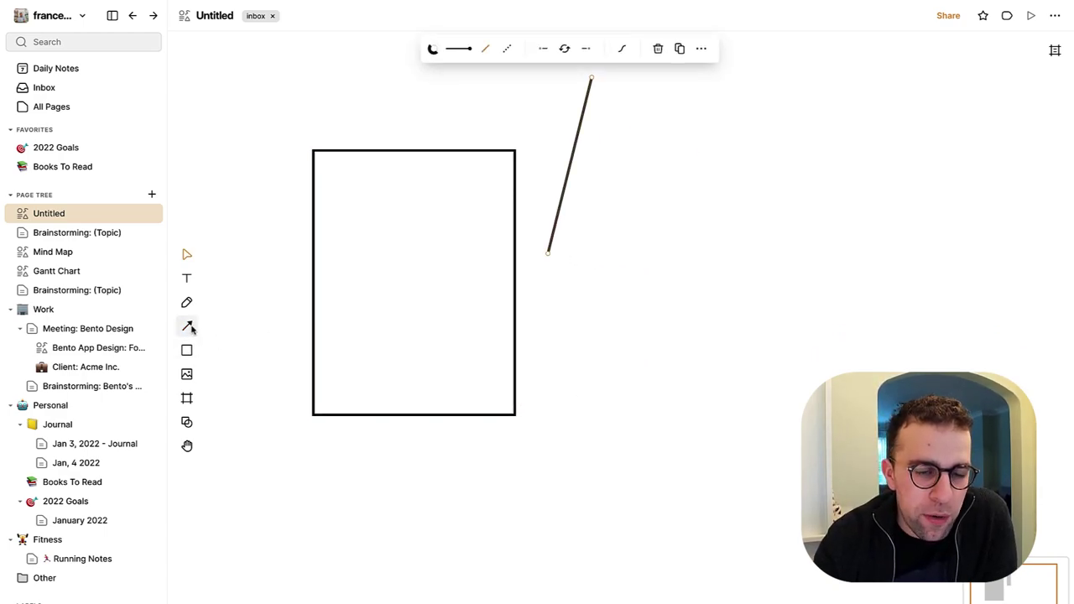
{"action": "left_click", "coordinate": [186, 302]}
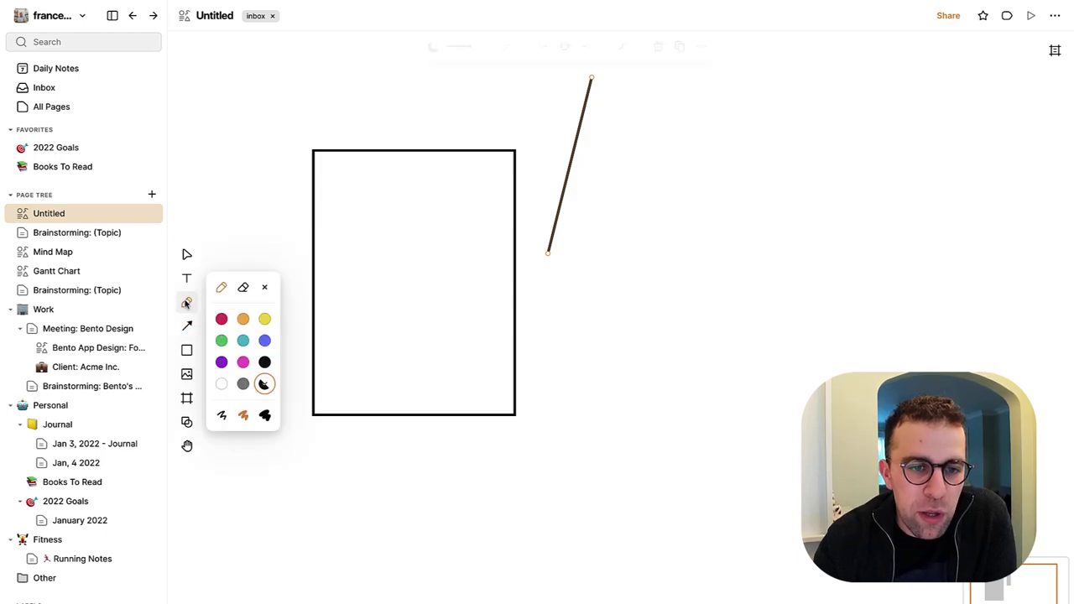
Step: Browse the pencil, icon search and frame presets, then place an empty text box above the rectangle
{"action": "left_click", "coordinate": [305, 350]}
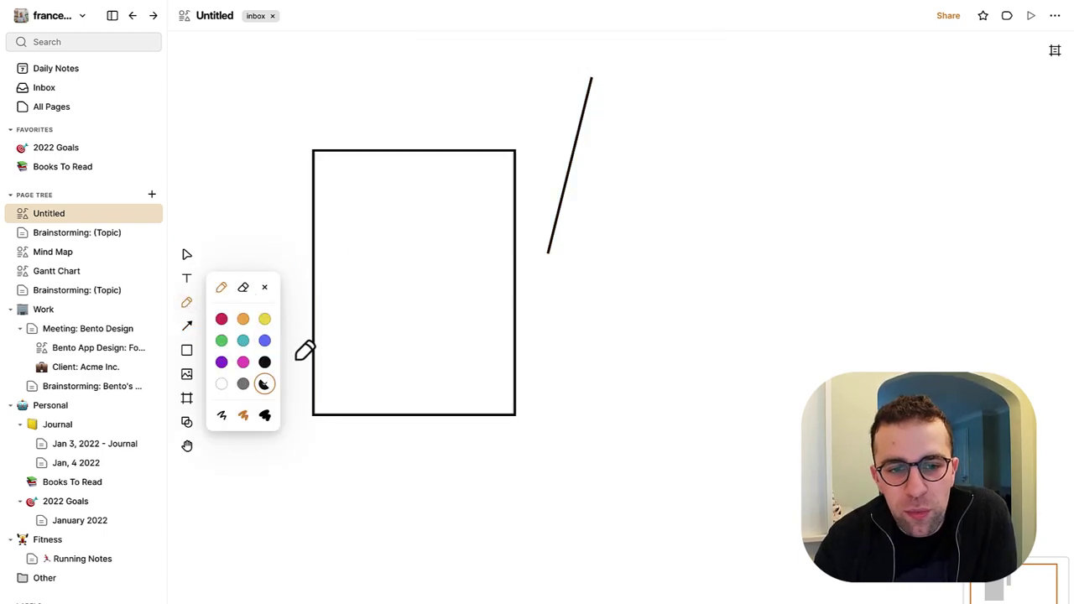
{"action": "left_click", "coordinate": [186, 302]}
{"action": "left_click", "coordinate": [186, 422]}
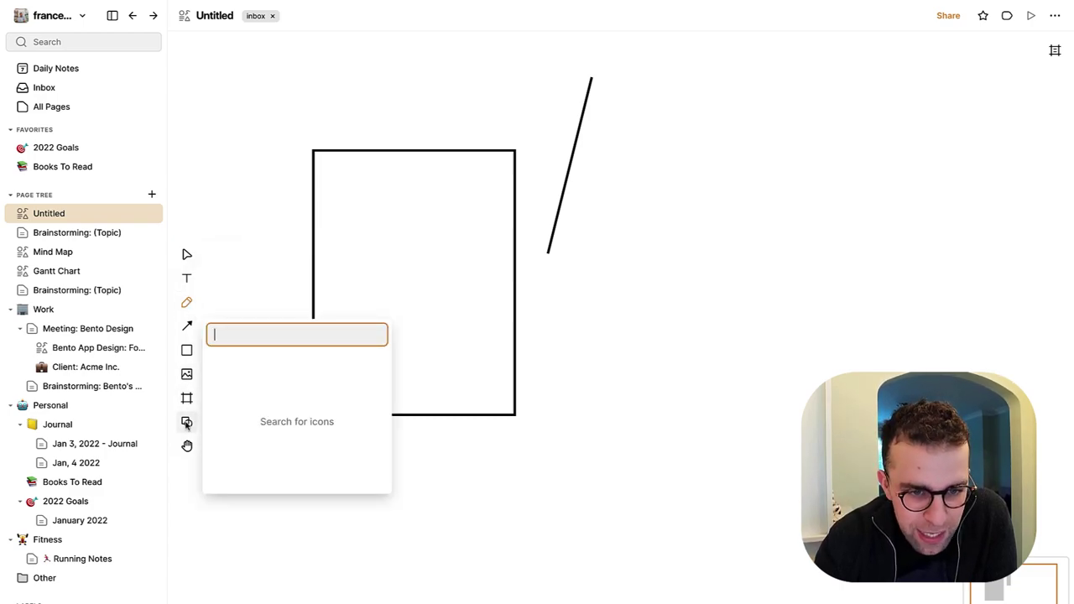
{"action": "left_click", "coordinate": [186, 398]}
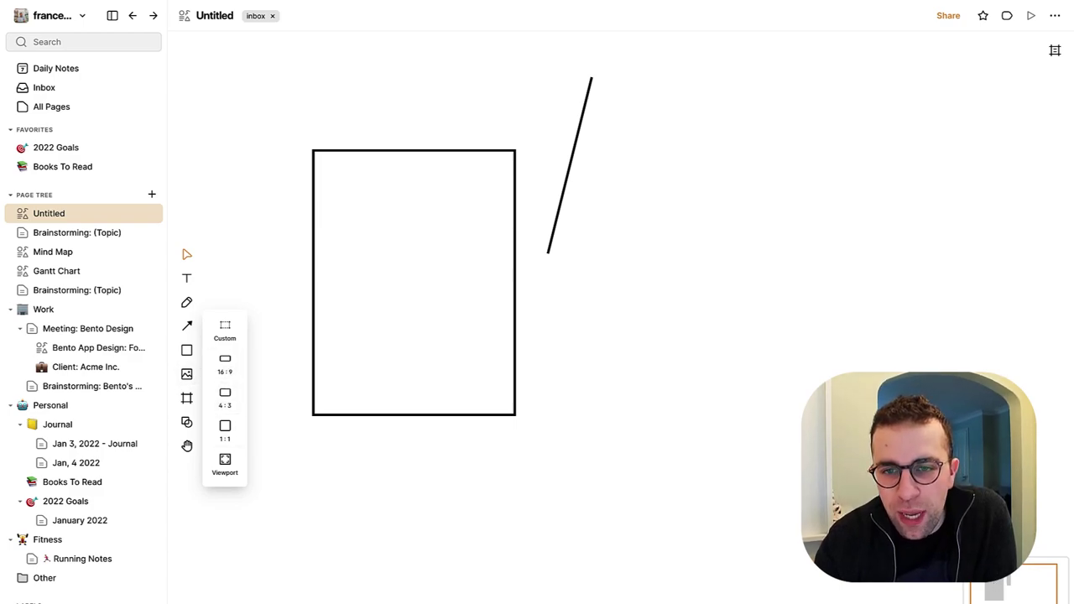
{"action": "scroll", "coordinate": [871, 408], "scroll_direction": "down", "scroll_amount": 5}
{"action": "scroll", "coordinate": [872, 408], "scroll_direction": "up", "scroll_amount": 5}
{"action": "scroll", "coordinate": [871, 408], "scroll_direction": "down", "scroll_amount": 2}
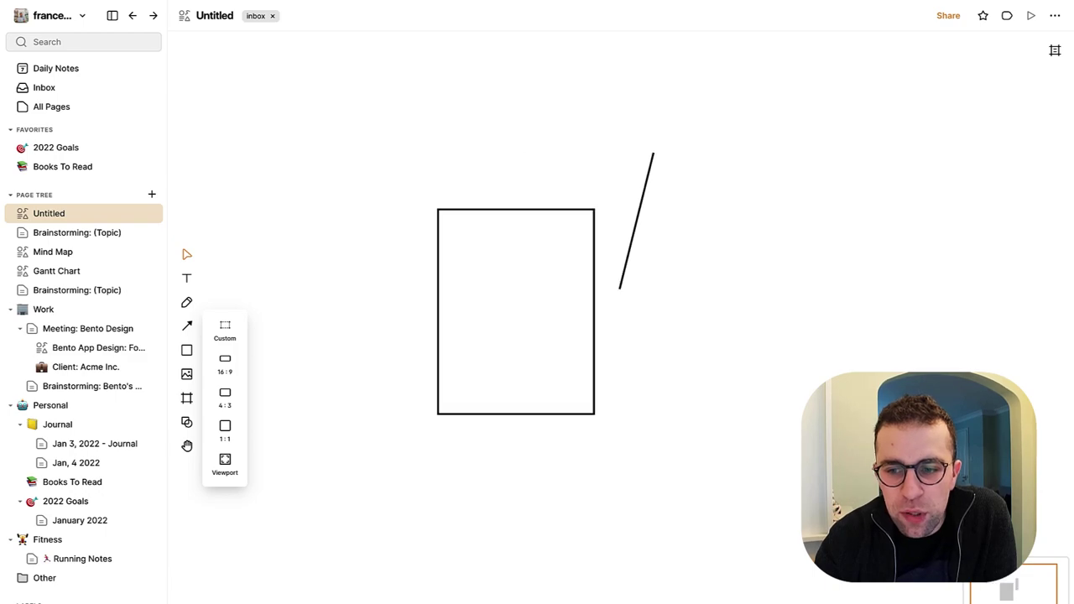
{"action": "scroll", "coordinate": [869, 410], "scroll_direction": "down", "scroll_amount": 5}
{"action": "scroll", "coordinate": [869, 409], "scroll_direction": "up", "scroll_amount": 4}
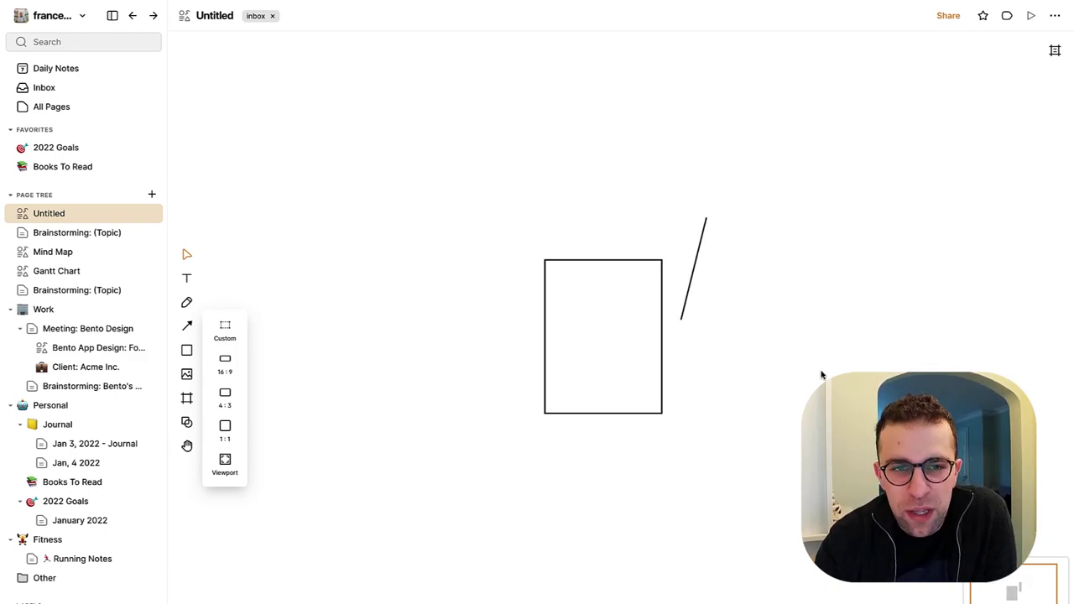
{"action": "left_click", "coordinate": [531, 173]}
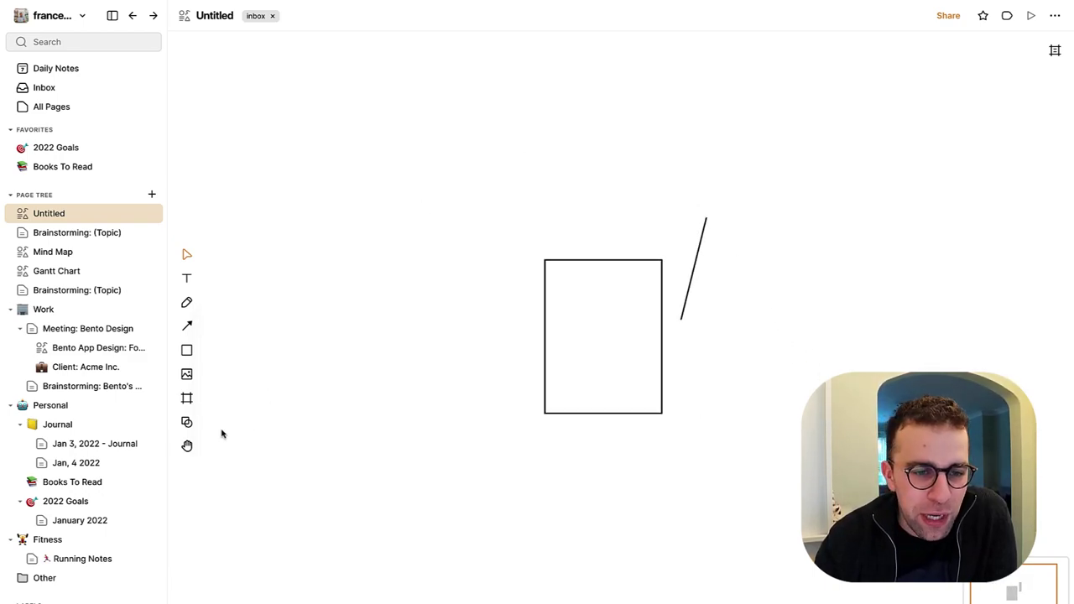
{"action": "left_click", "coordinate": [187, 280]}
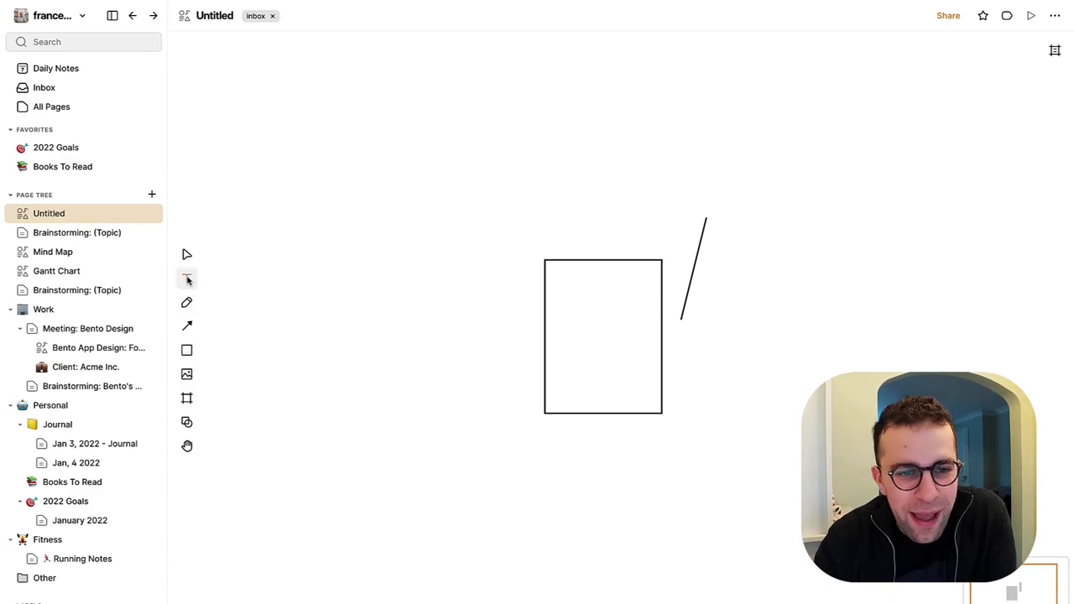
{"action": "left_click", "coordinate": [485, 212]}
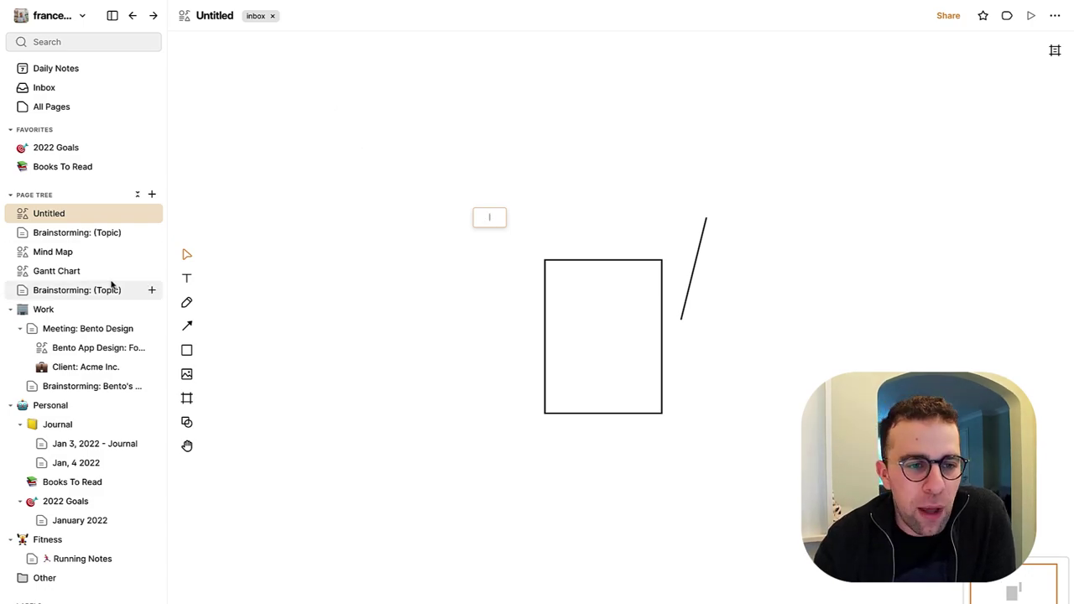
Step: Open the Bento App Design: Focus Mode surface and start a new empty card at the canvas top
{"action": "left_click", "coordinate": [95, 350]}
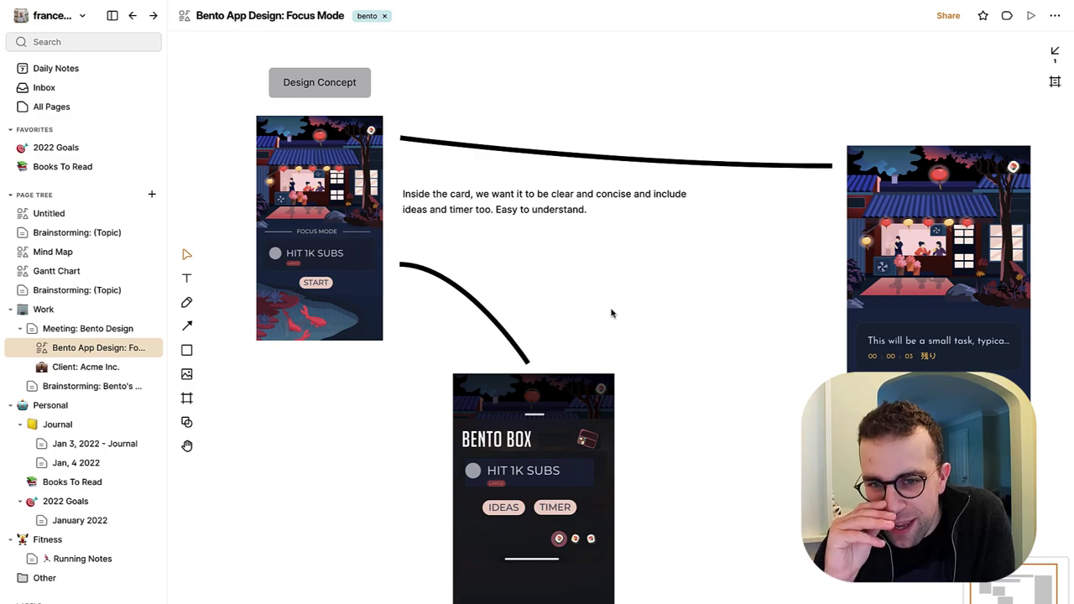
{"action": "scroll", "coordinate": [612, 313], "scroll_direction": "down", "scroll_amount": 2}
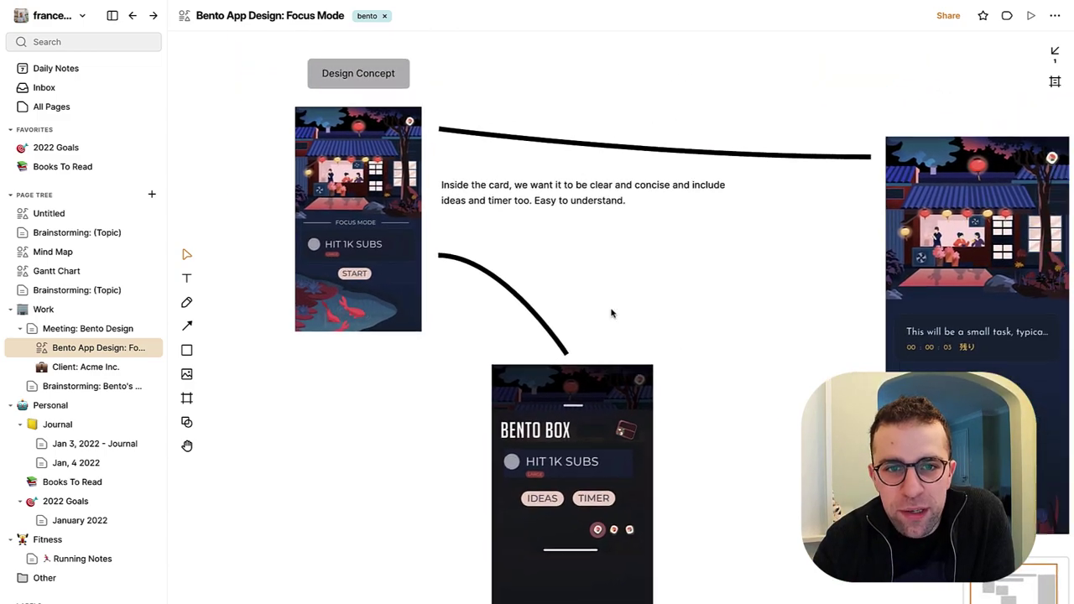
{"action": "scroll", "coordinate": [606, 311], "scroll_direction": "down", "scroll_amount": 1}
{"action": "scroll", "coordinate": [606, 310], "scroll_direction": "right", "scroll_amount": 1}
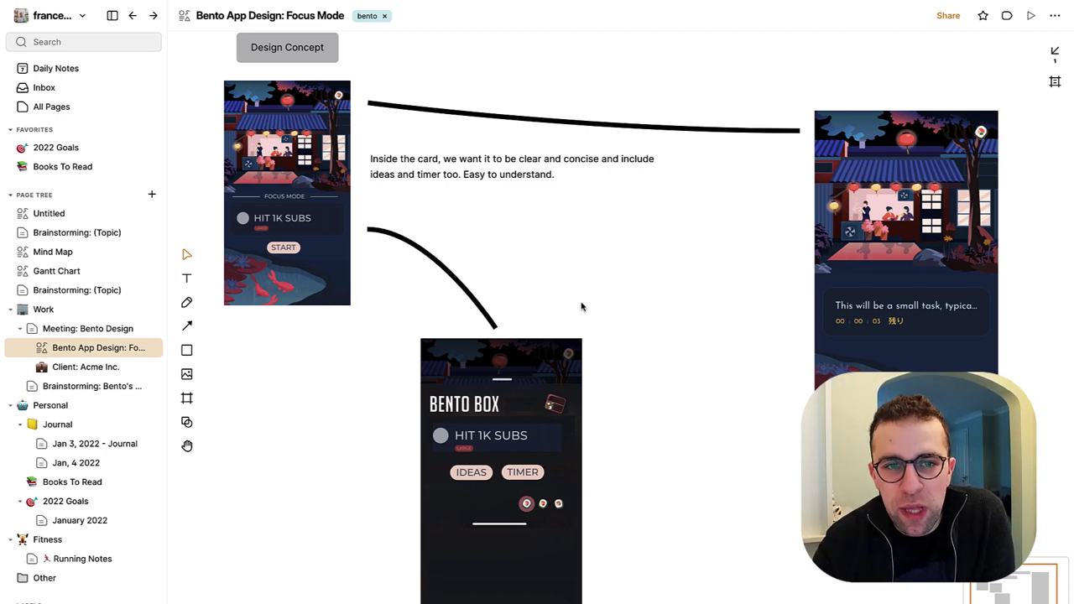
{"action": "double_click", "coordinate": [488, 64]}
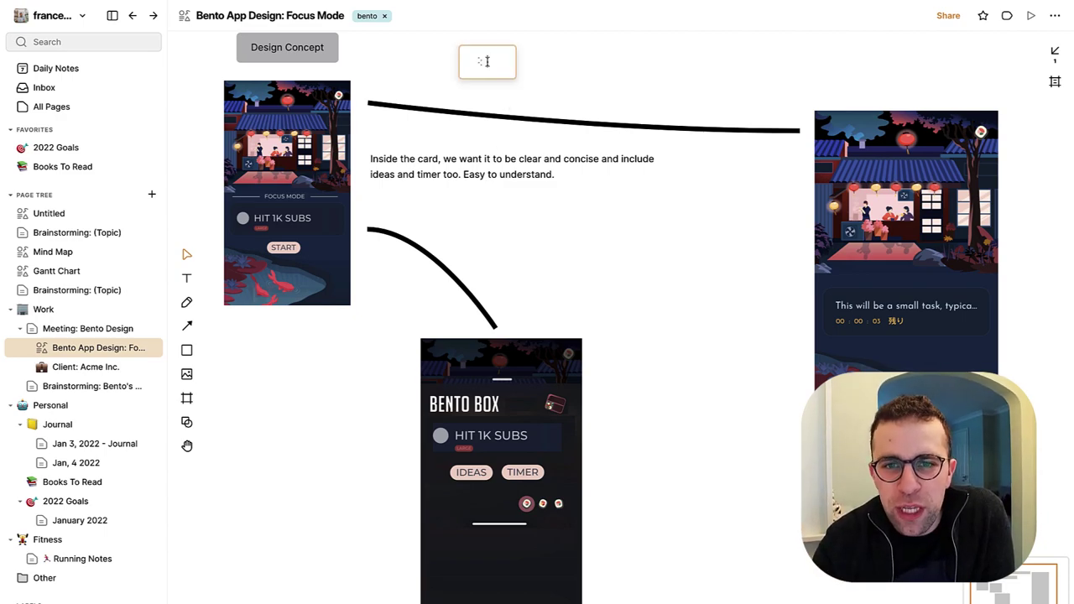
{"action": "right_click", "coordinate": [490, 64]}
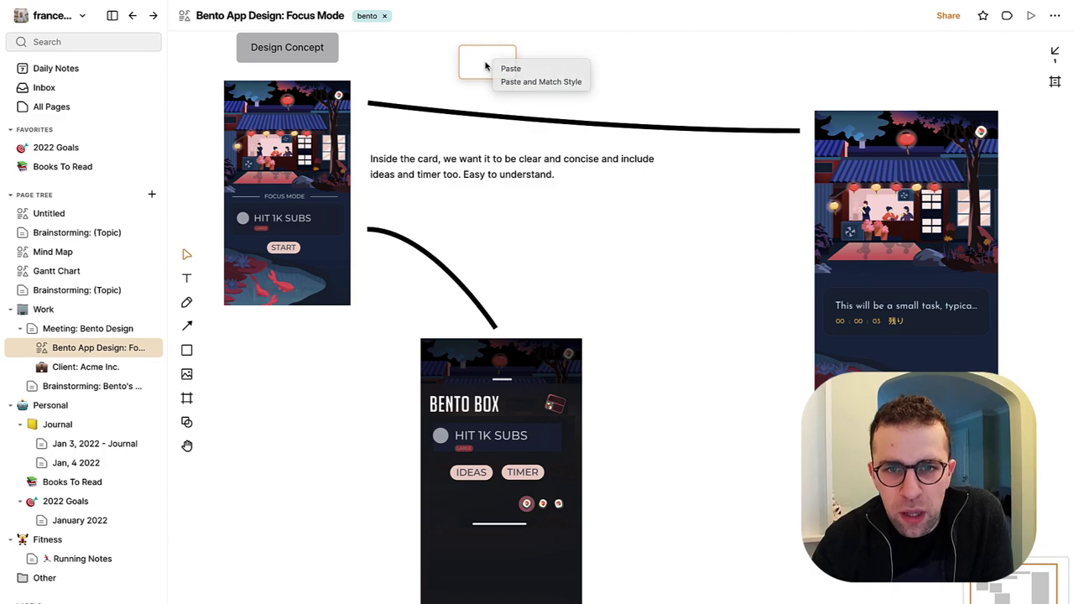
{"action": "left_click", "coordinate": [494, 66]}
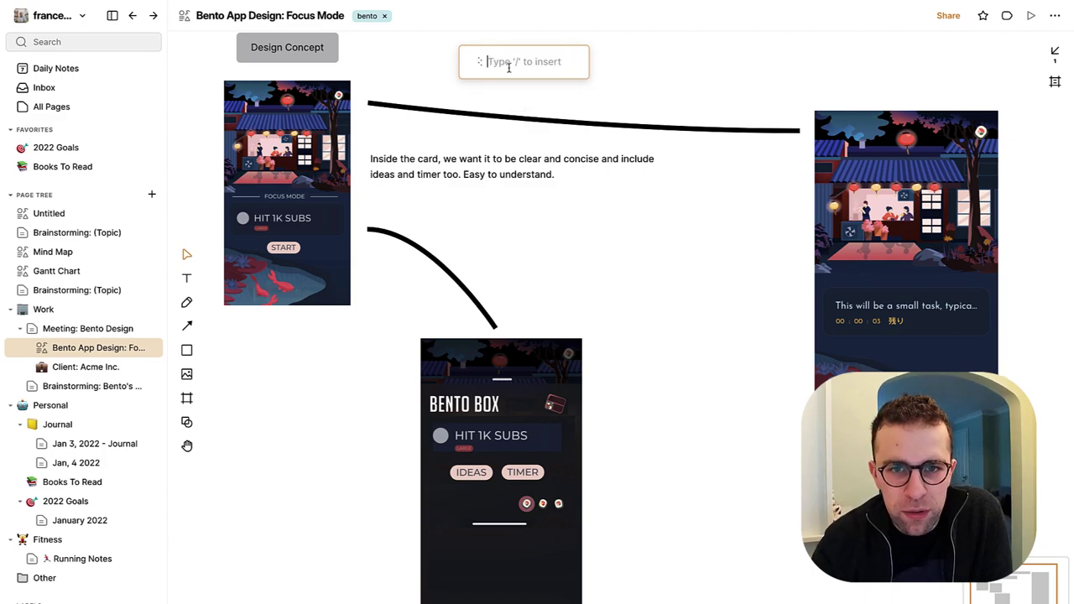
Step: Turn the card into a 'Check in on this' to-do due Jan 8, then view Saturday Jan 8's daily note
{"action": "type", "text": "/to"}
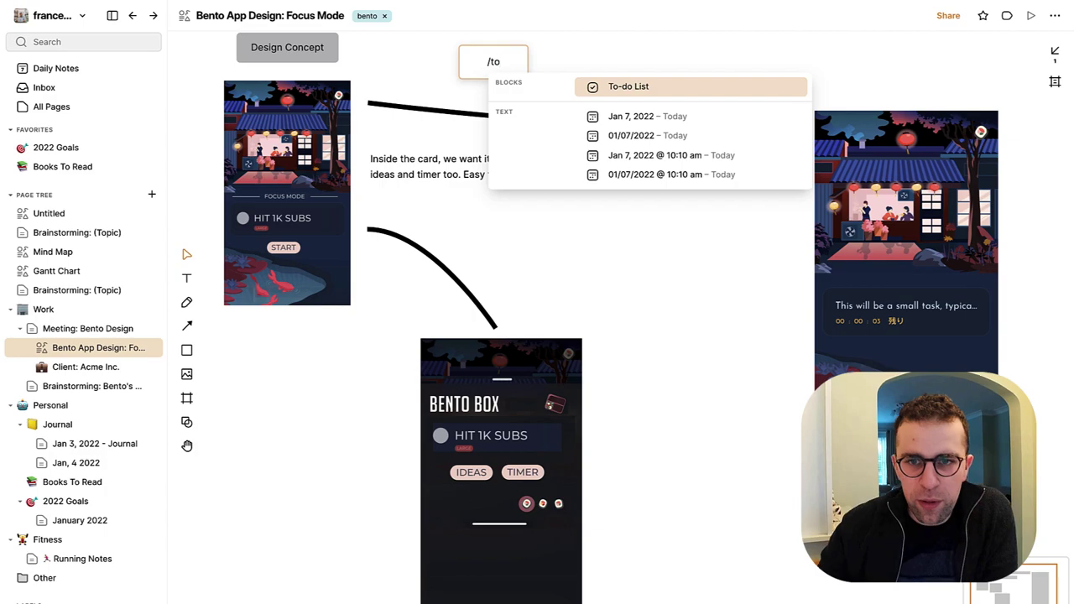
{"action": "key", "text": "Return"}
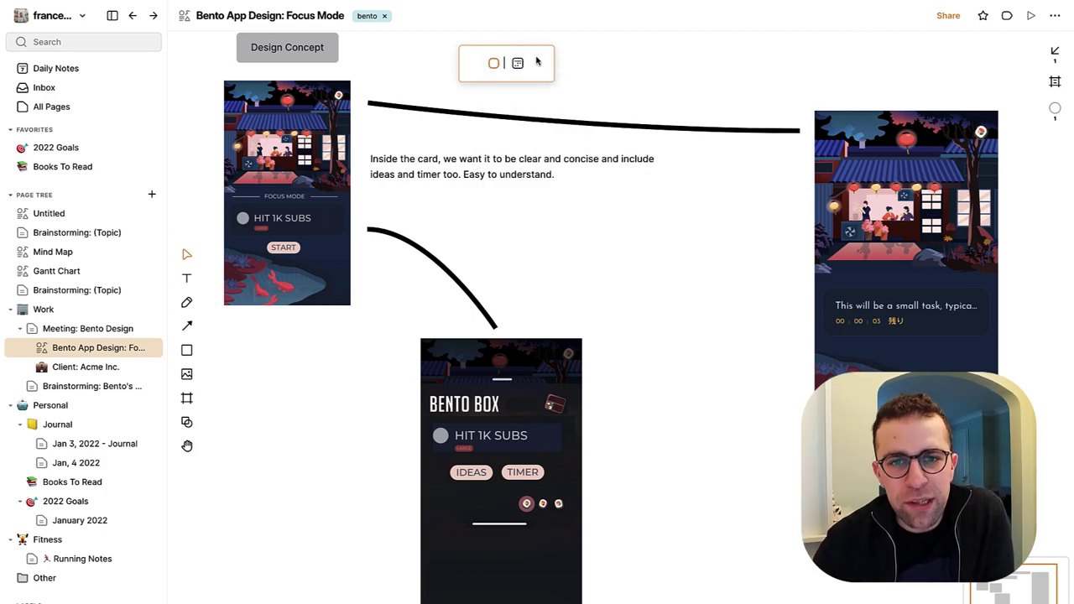
{"action": "type", "text": "Check"}
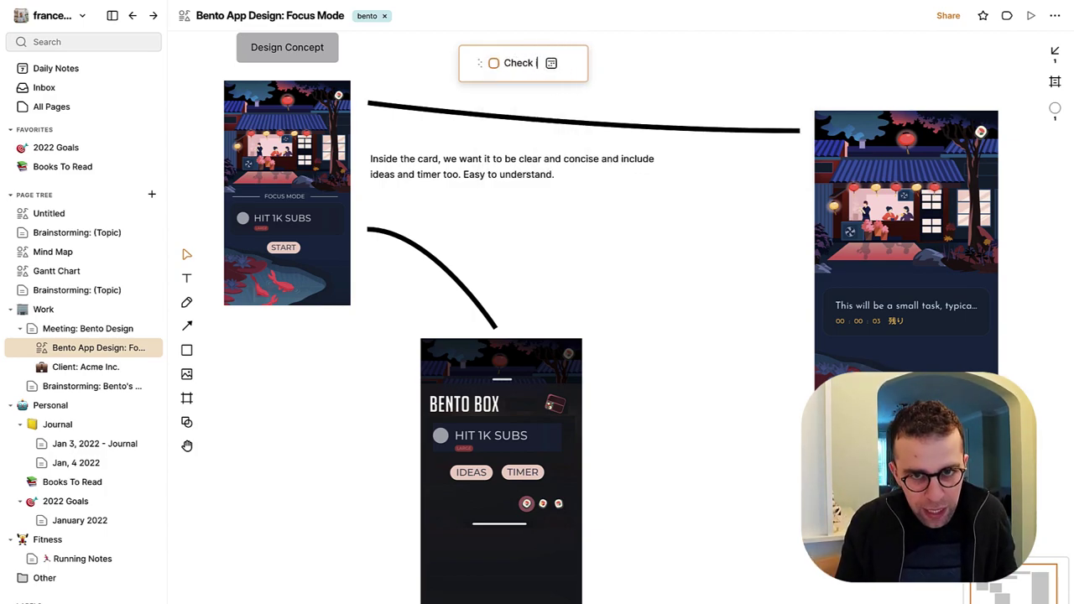
{"action": "type", "text": " in dn this"}
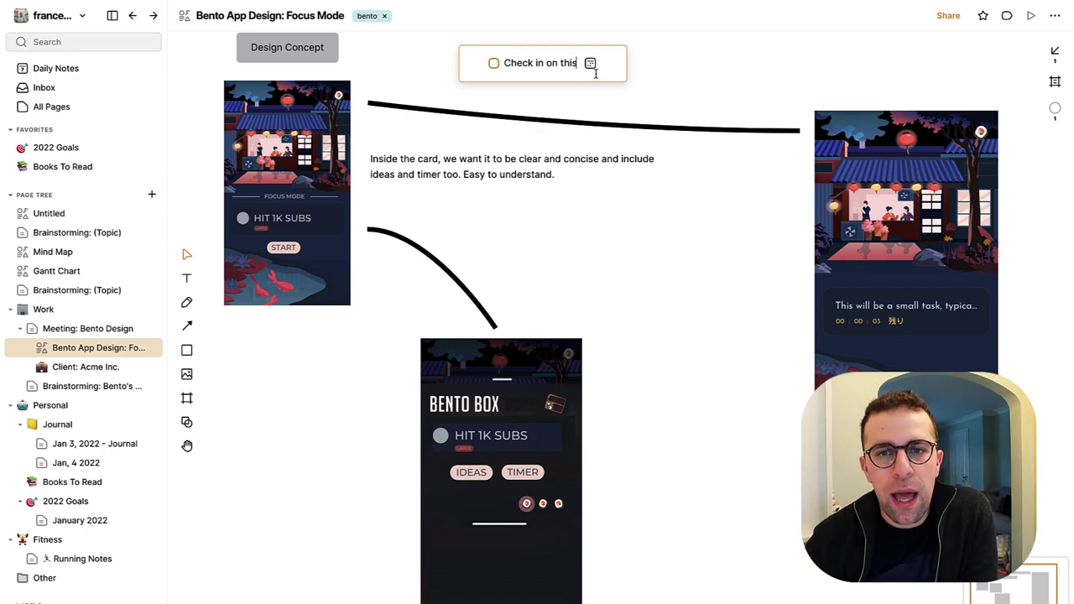
{"action": "left_click", "coordinate": [590, 65]}
{"action": "left_click", "coordinate": [717, 160]}
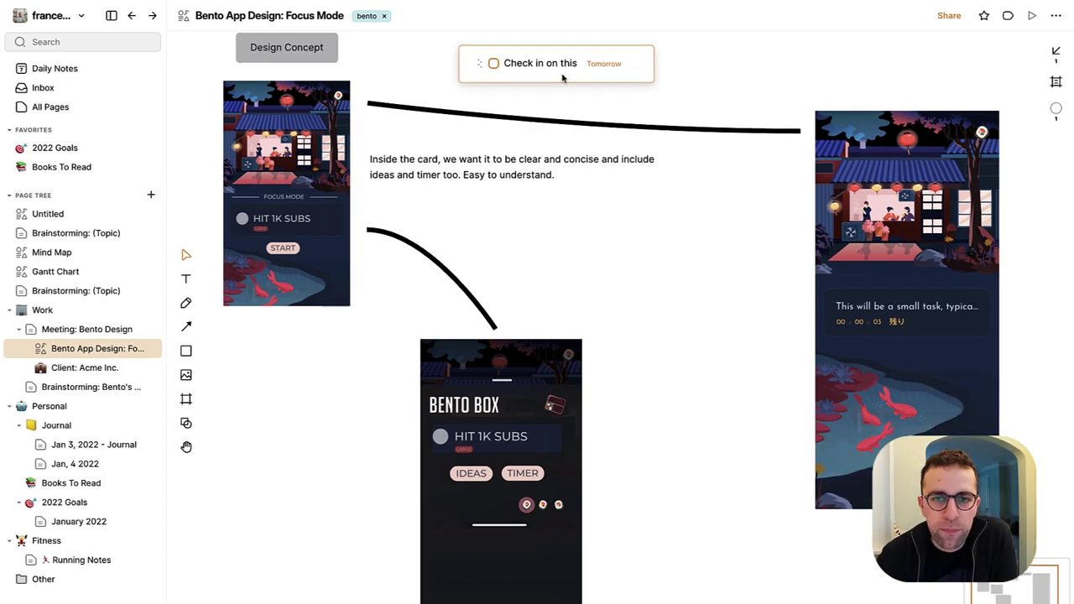
{"action": "left_click", "coordinate": [125, 74]}
{"action": "left_click", "coordinate": [776, 20]}
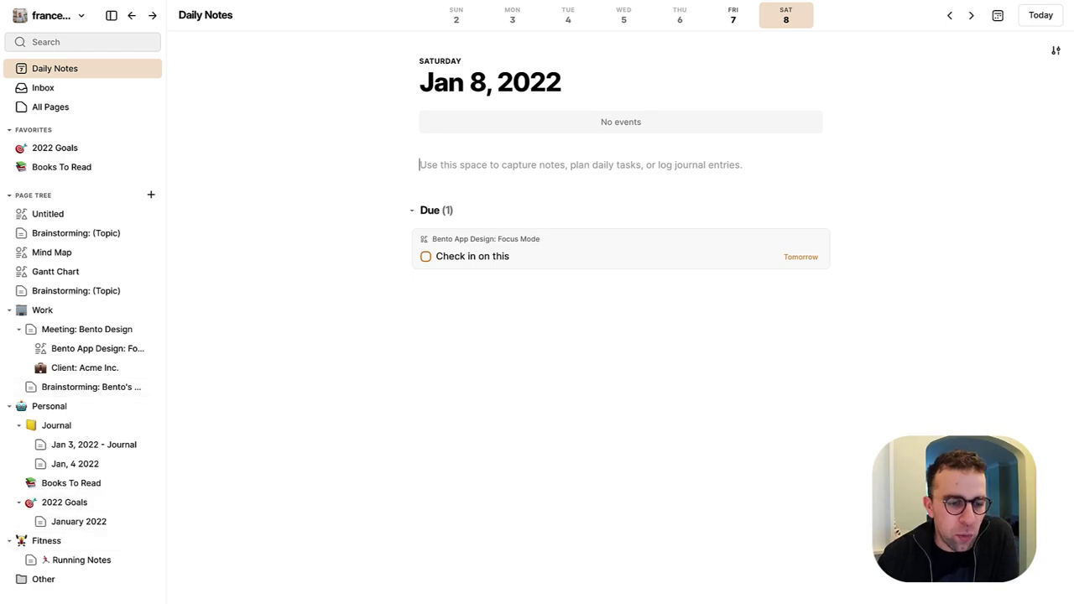
{"action": "right_click", "coordinate": [16, 537]}
{"action": "left_click", "coordinate": [82, 597]}
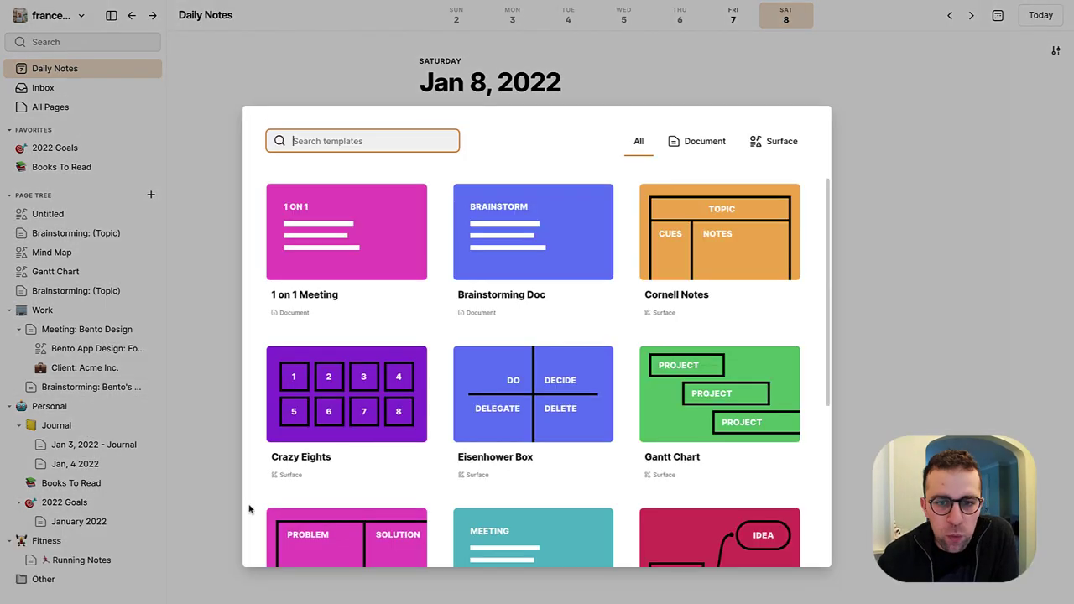
{"action": "left_click", "coordinate": [781, 142]}
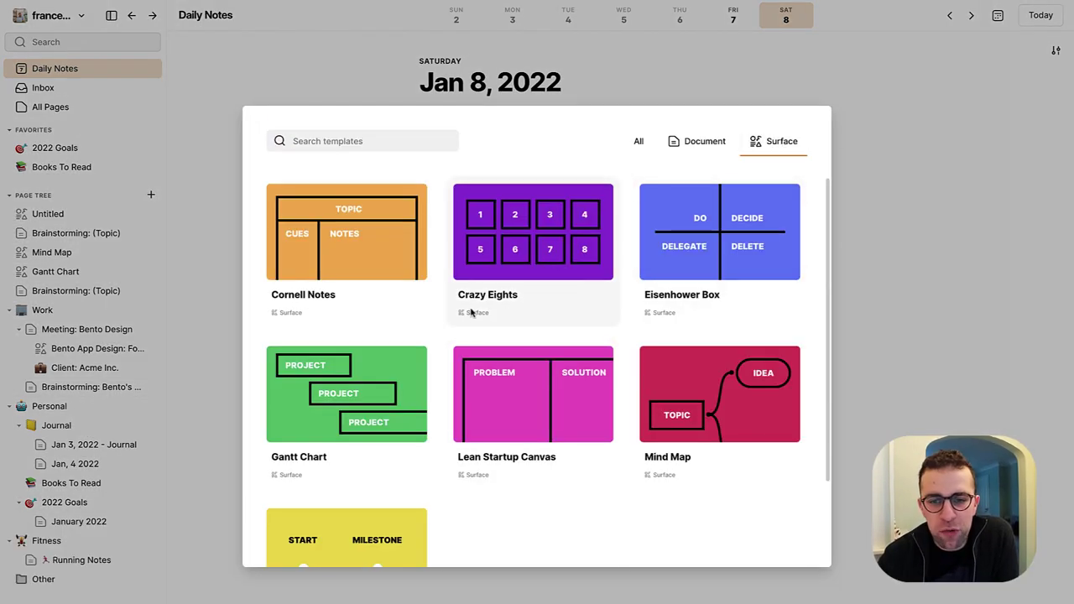
{"action": "scroll", "coordinate": [472, 310], "scroll_direction": "down", "scroll_amount": 3}
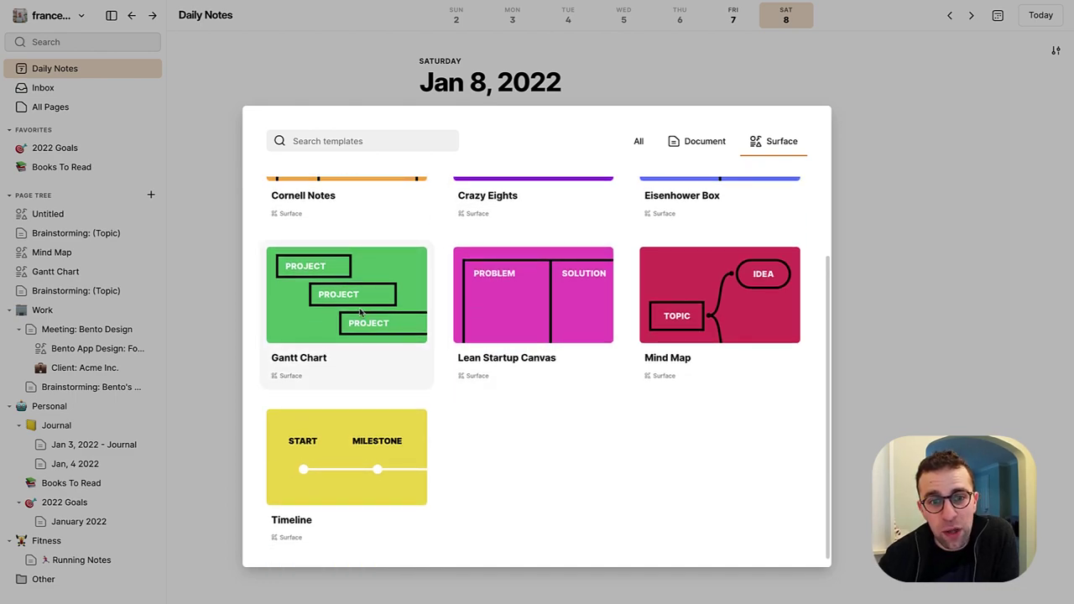
{"action": "scroll", "coordinate": [361, 312], "scroll_direction": "up", "scroll_amount": 3}
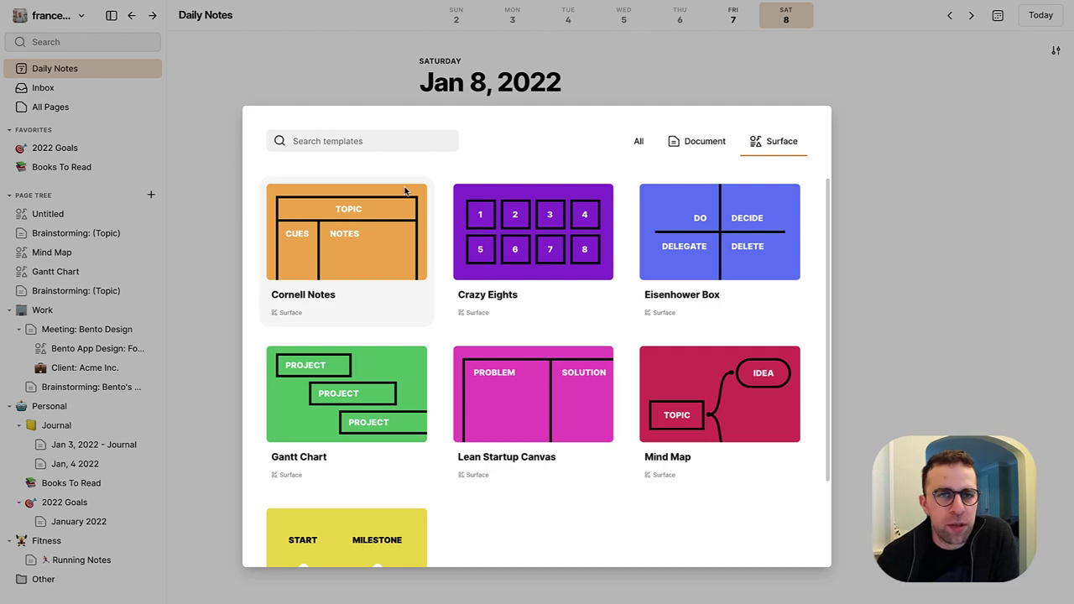
{"action": "left_click", "coordinate": [230, 209]}
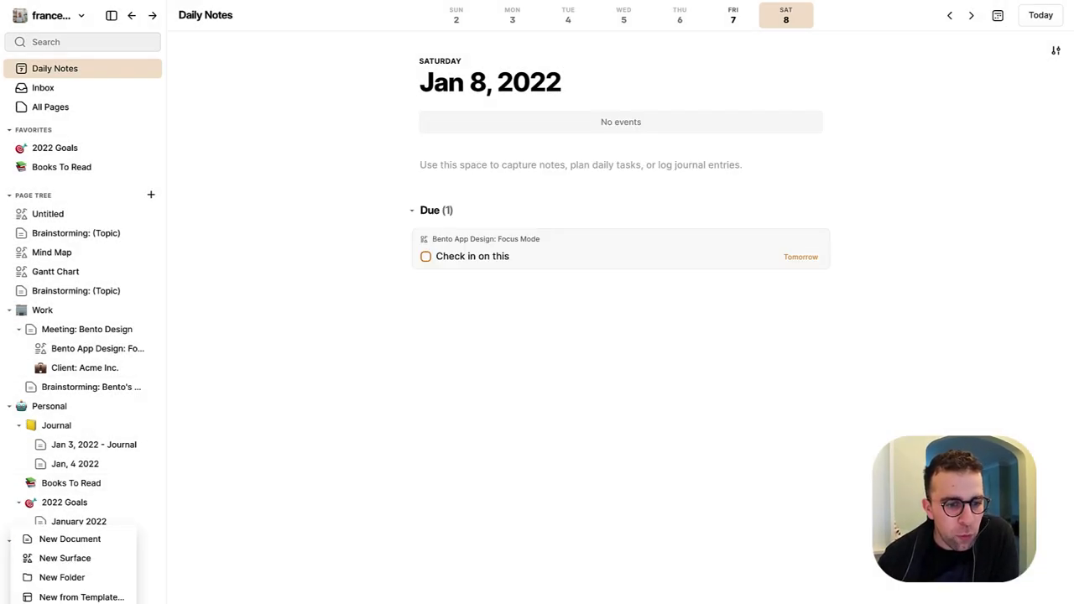
Step: Quick-add 'Read 4hr WorkWeek' as a task for today
{"action": "key", "text": "super+shift+n"}
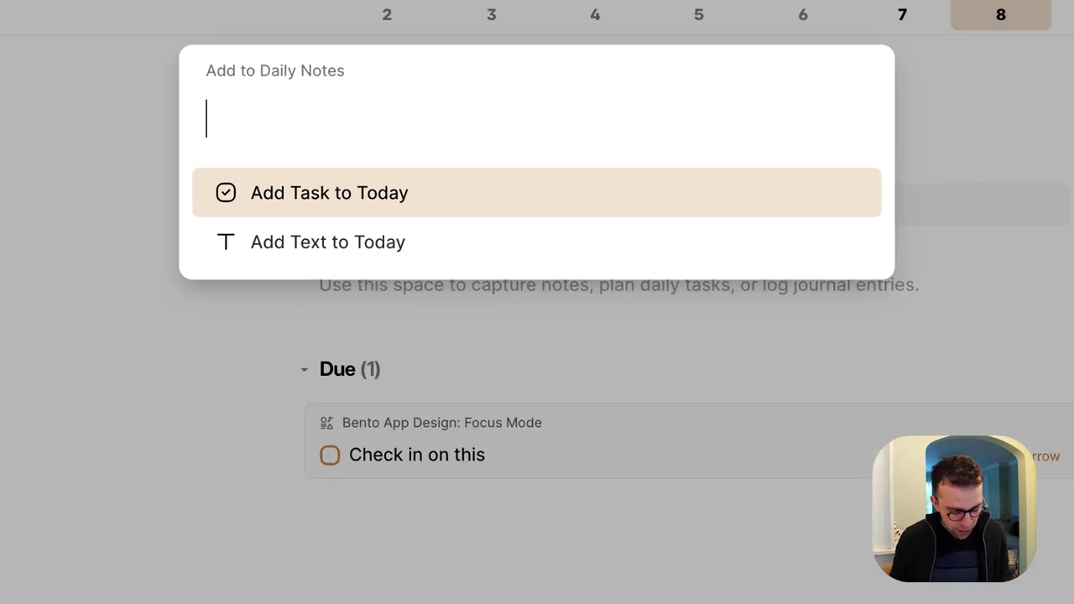
{"action": "type", "text": "Read "}
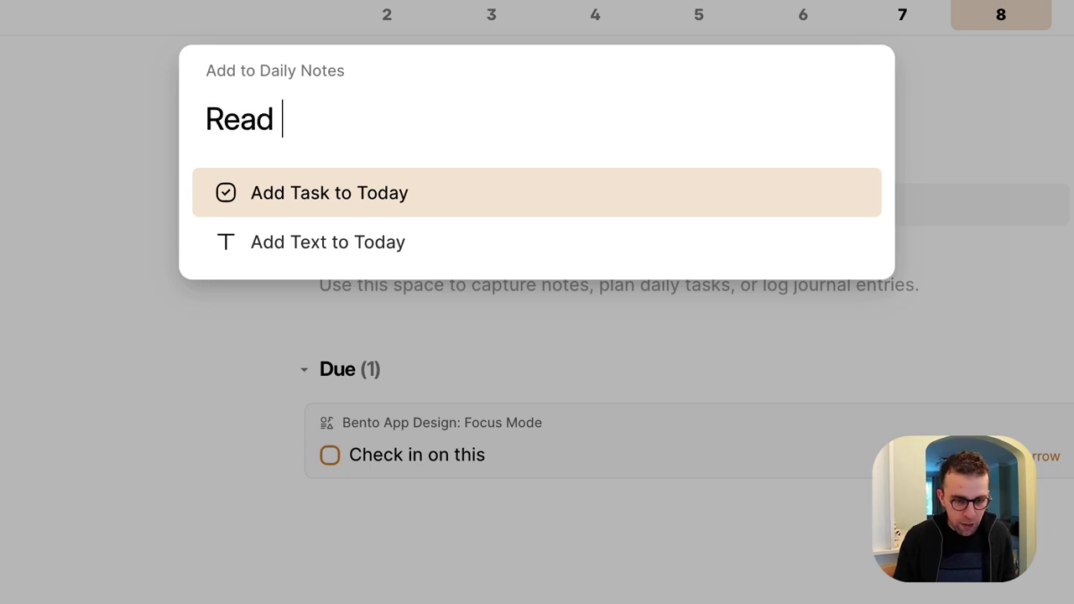
{"action": "type", "text": "4hr WorkWeek"}
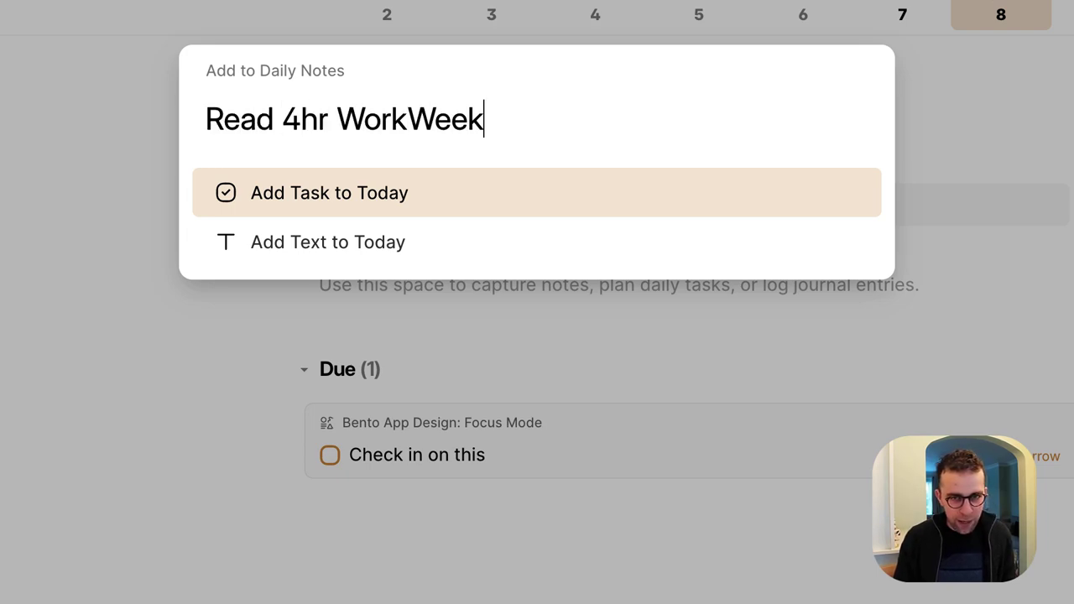
{"action": "key", "text": "Return"}
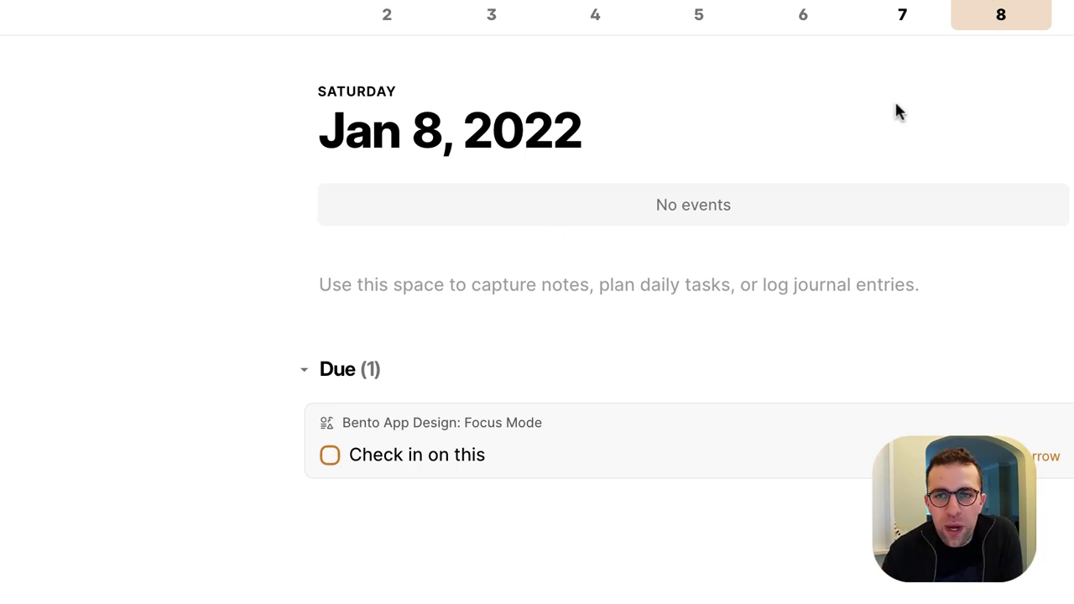
Step: On the Jan 7 note, drag Read 4hr WorkWeek up beneath Record Episodes
{"action": "left_click", "coordinate": [904, 18]}
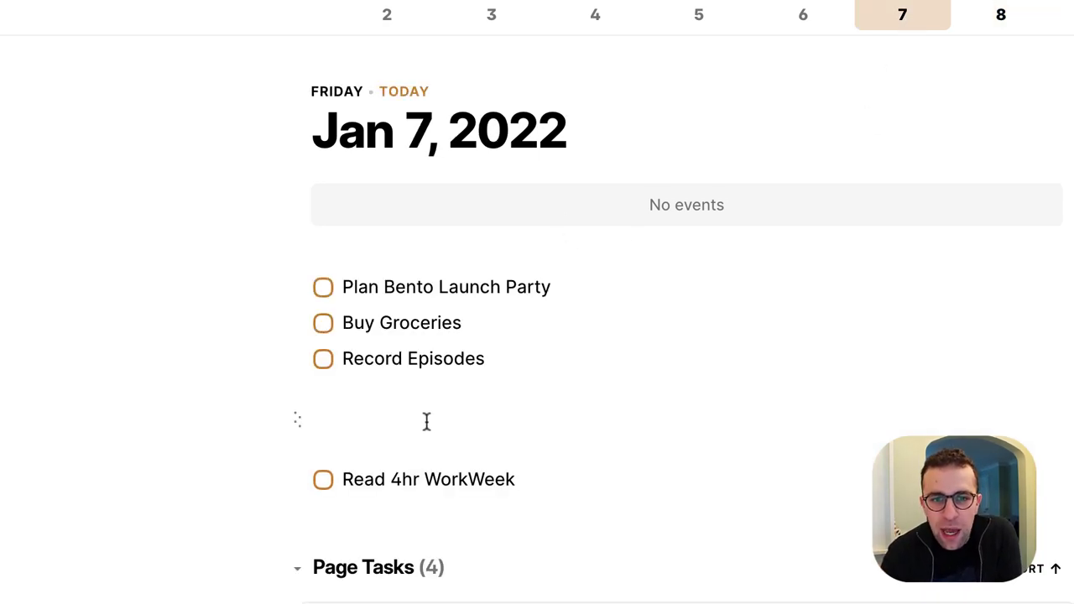
{"action": "left_click", "coordinate": [378, 430]}
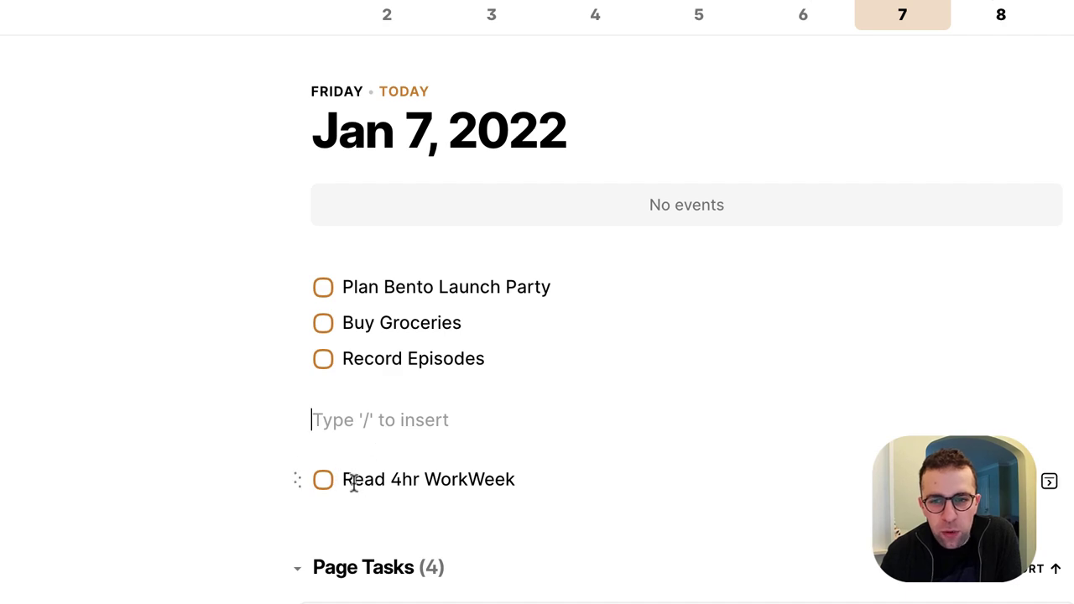
{"action": "left_click_drag", "start_coordinate": [300, 482], "coordinate": [308, 363]}
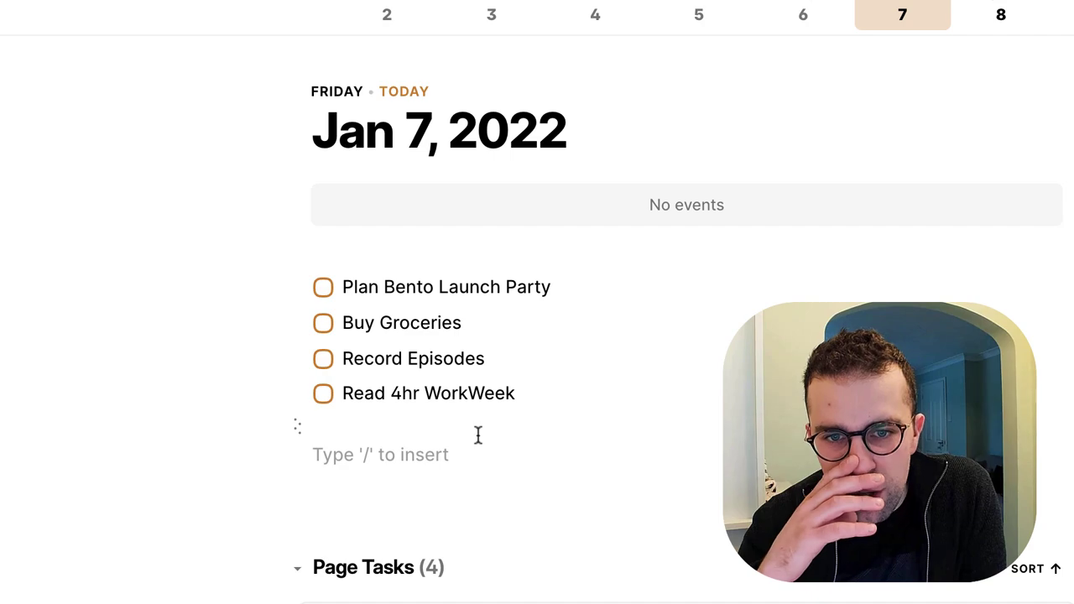
Step: Mark Read 4hr WorkWeek as done and colour the Record Episodes task red
{"action": "right_click", "coordinate": [324, 395]}
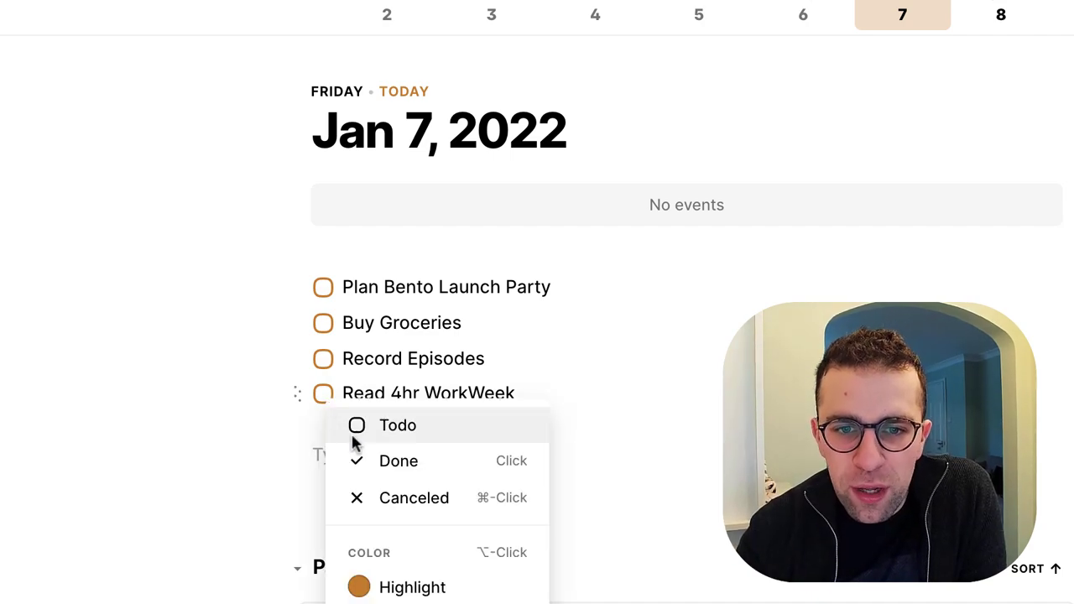
{"action": "left_click", "coordinate": [386, 461]}
{"action": "right_click", "coordinate": [324, 359]}
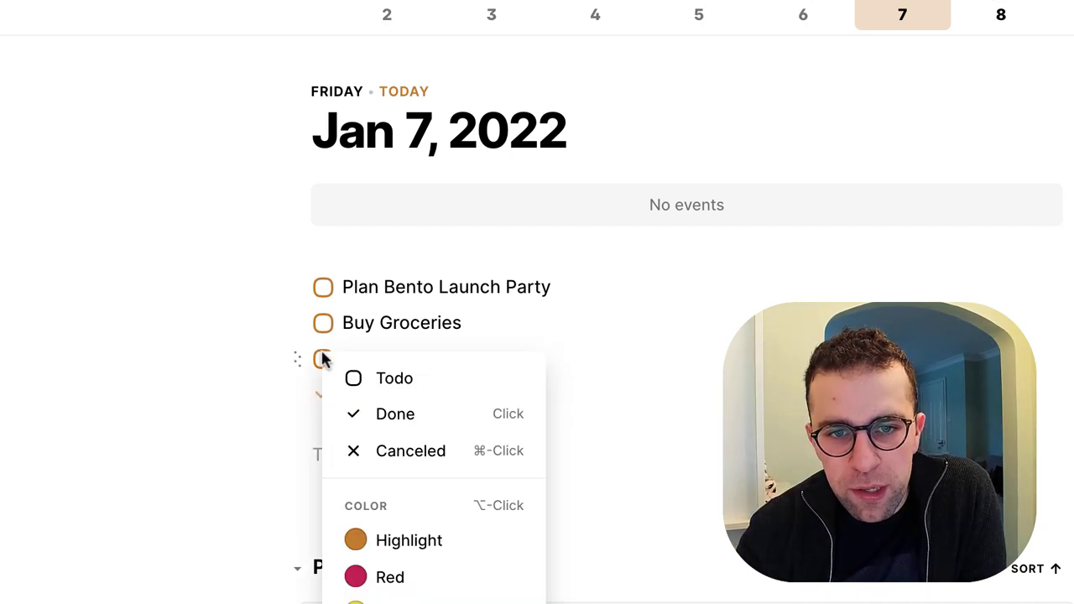
{"action": "left_click", "coordinate": [387, 568]}
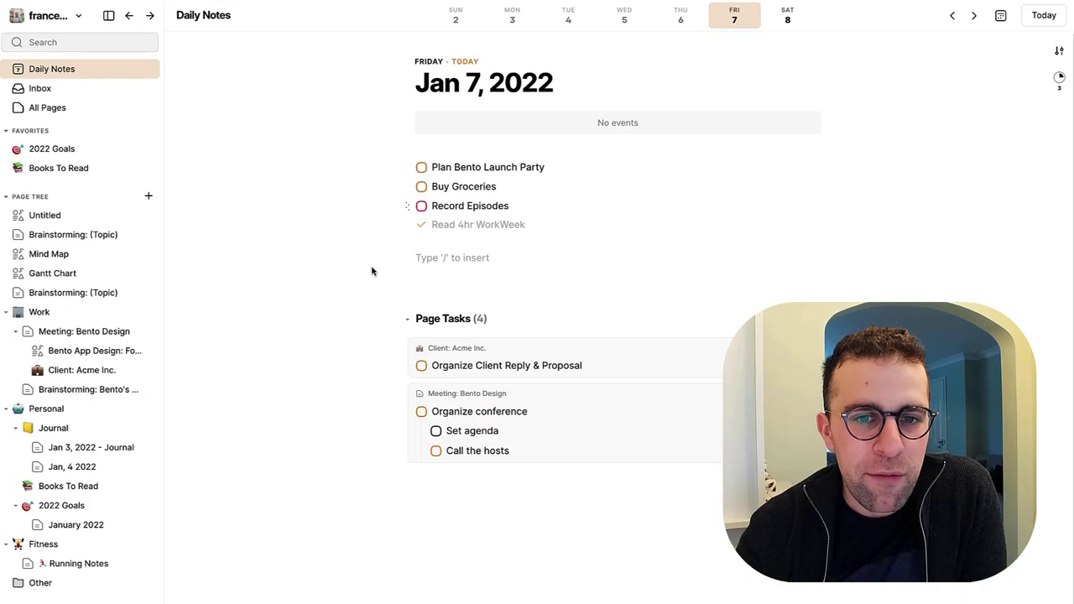